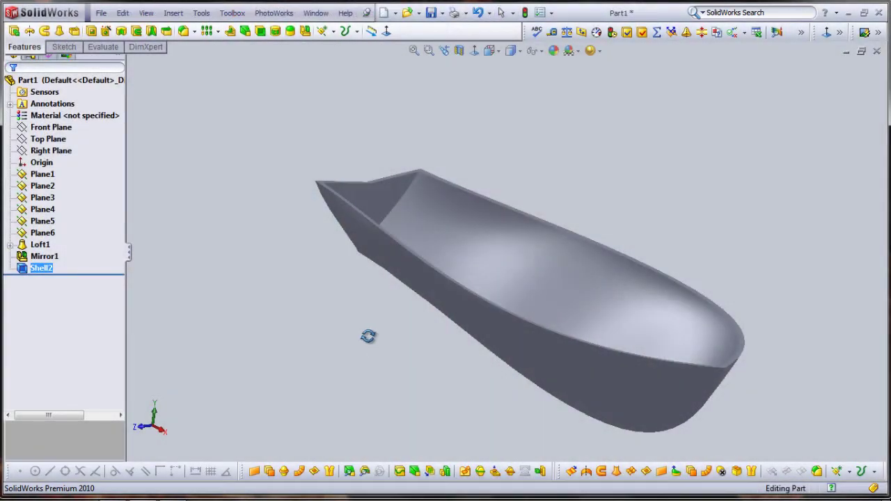
- Inspect the finished canoe hull end-on, then orbit it to an oblique view
{"action": "key", "text": "ctrl+4"}
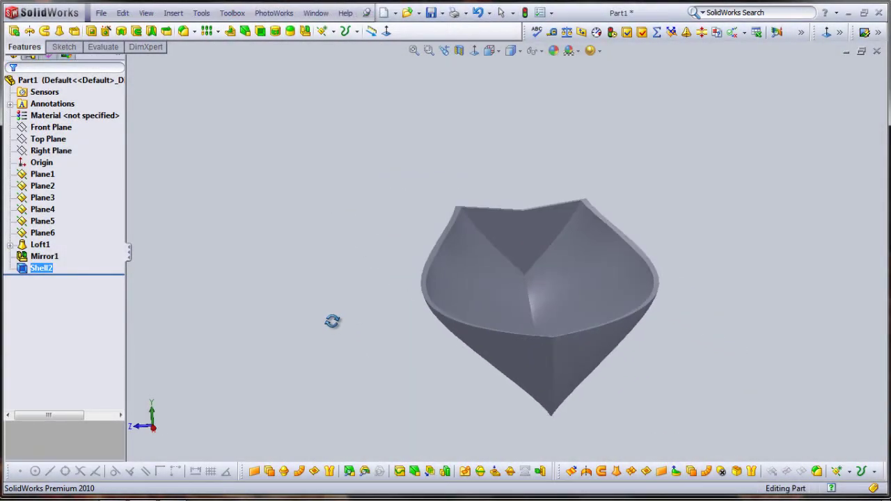
{"action": "key", "text": "Escape"}
{"action": "middle_click_drag", "start_coordinate": [364, 298], "coordinate": [377, 312]}
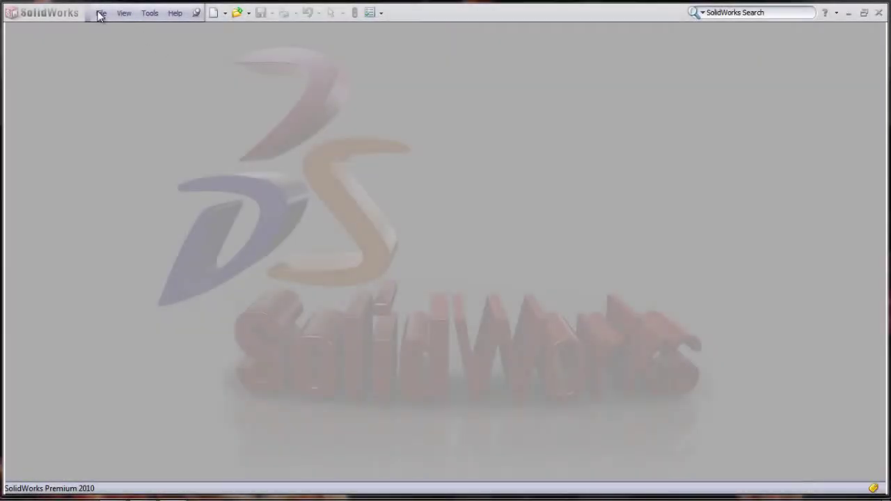
- Create a new blank Part document from File > New
{"action": "left_click", "coordinate": [101, 13]}
{"action": "left_click", "coordinate": [122, 29]}
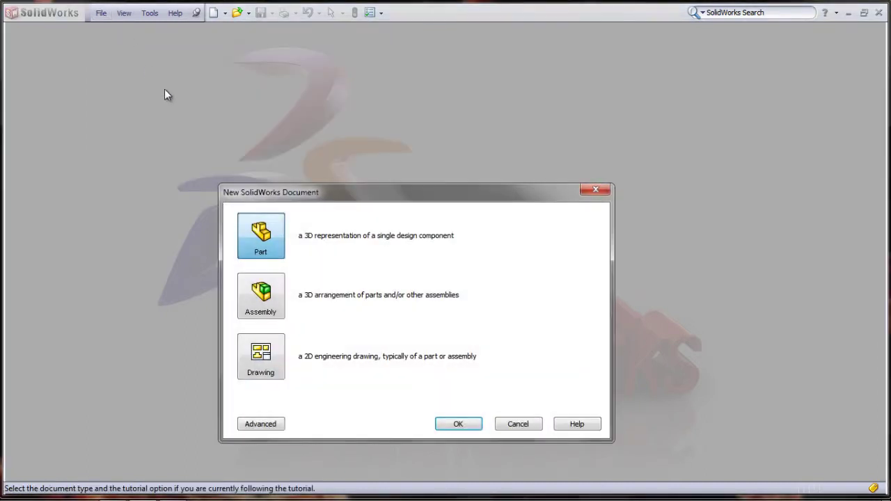
{"action": "left_click", "coordinate": [458, 426]}
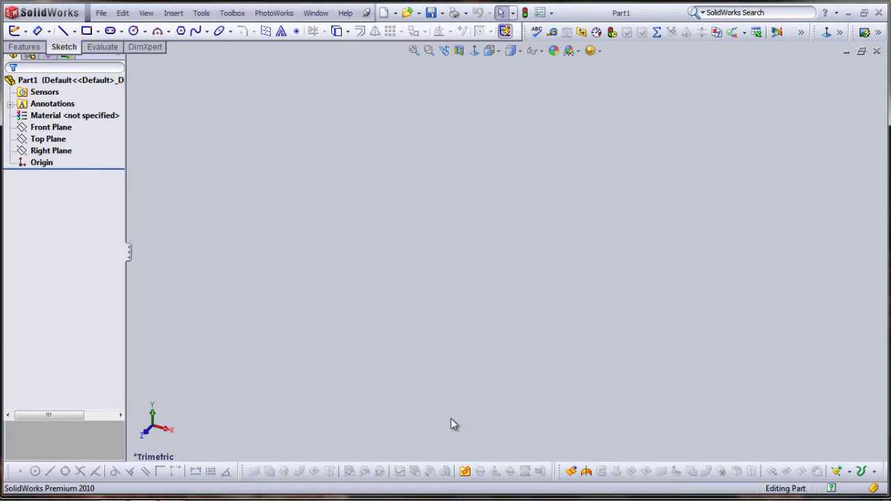
- Start a new sketch on the Front Plane
{"action": "left_click", "coordinate": [25, 130]}
{"action": "right_click", "coordinate": [25, 131]}
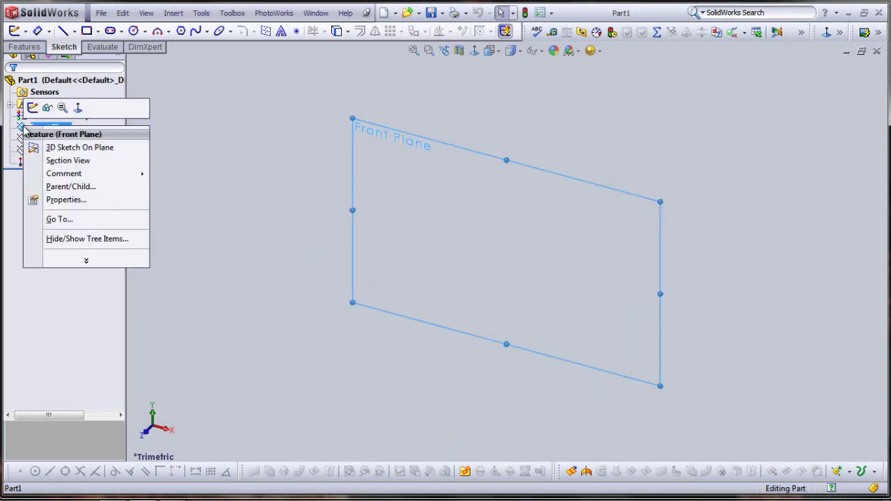
{"action": "left_click", "coordinate": [33, 107]}
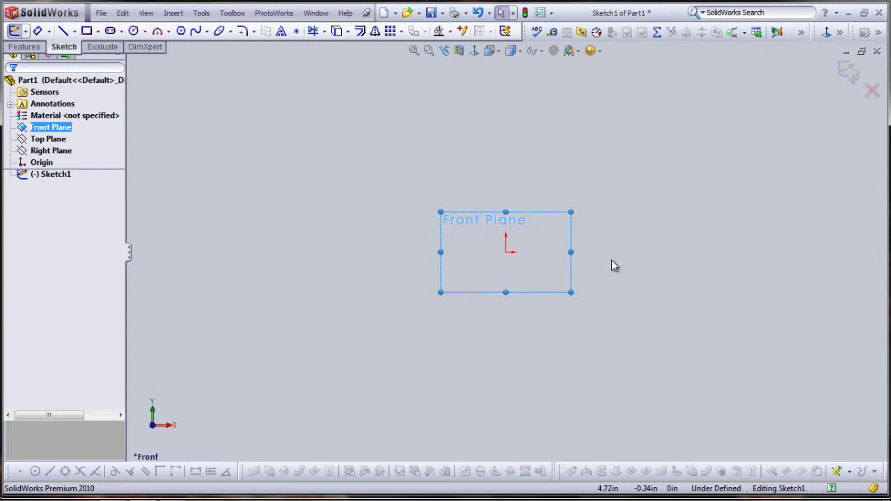
{"action": "scroll", "coordinate": [449, 250], "scroll_direction": "down", "scroll_amount": 10}
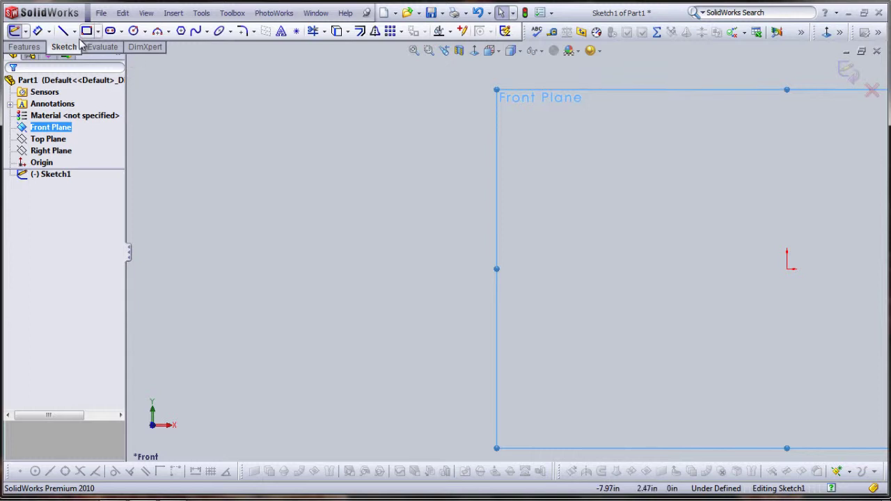
- Draw a horizontal construction line 120 long leftward from the origin
{"action": "key", "text": "s"}
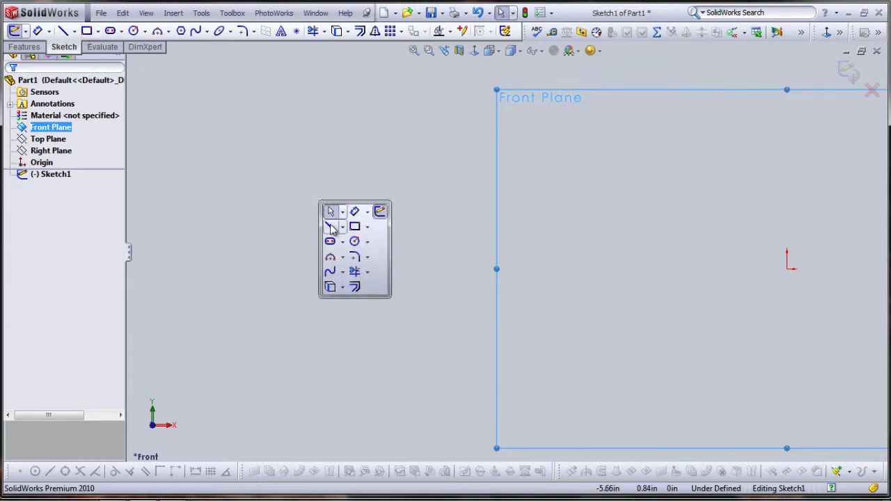
{"action": "left_click", "coordinate": [331, 228]}
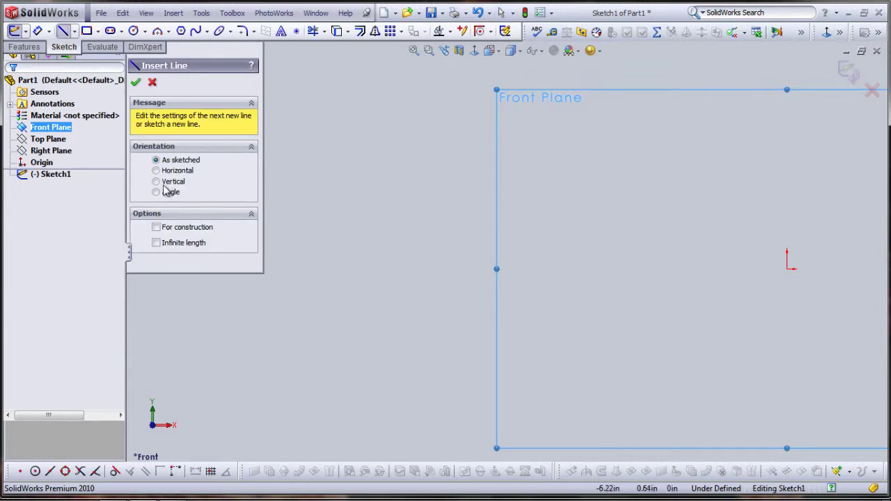
{"action": "left_click", "coordinate": [157, 171]}
{"action": "left_click", "coordinate": [156, 236]}
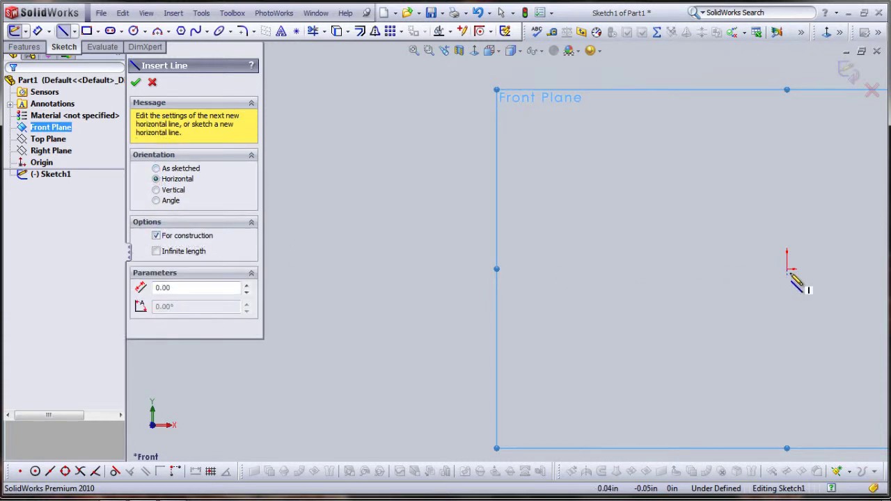
{"action": "mouse_move", "coordinate": [787, 269]}
{"action": "left_mouse_down"}
{"action": "mouse_move", "coordinate": [511, 286]}
{"action": "mouse_move", "coordinate": [474, 270]}
{"action": "left_mouse_up"}
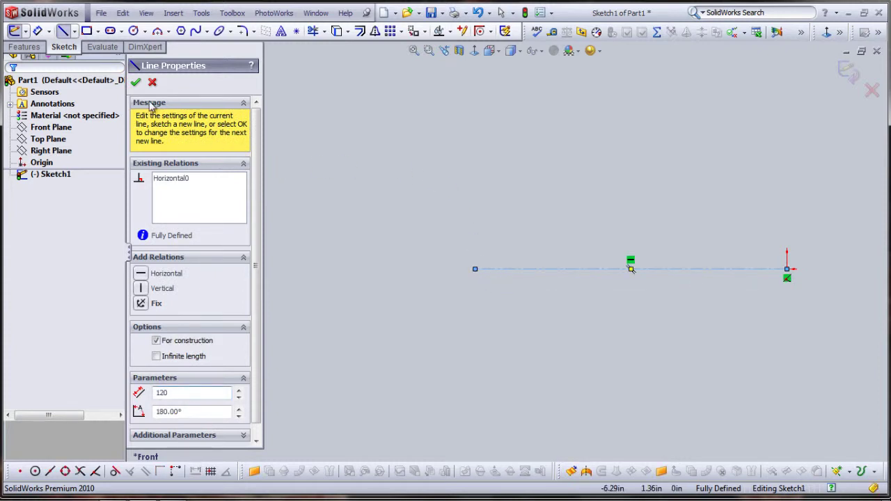
{"action": "left_click", "coordinate": [137, 84]}
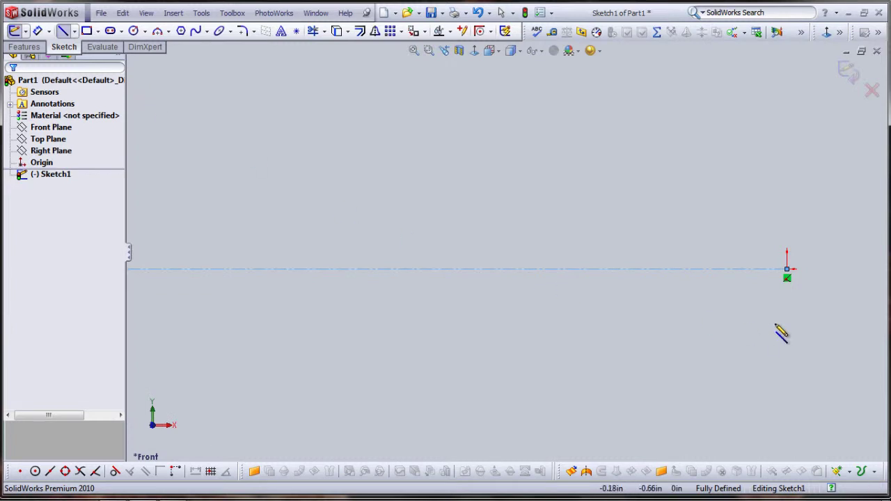
- Place an infinite vertical construction line through the horizontal line's left endpoint
{"action": "scroll", "coordinate": [418, 290], "scroll_direction": "down", "scroll_amount": 5}
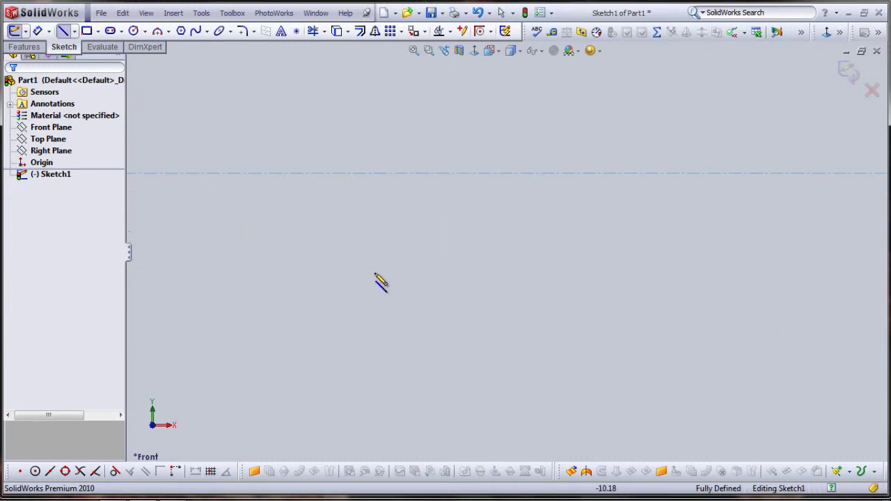
{"action": "scroll", "coordinate": [776, 321], "scroll_direction": "up", "scroll_amount": 8}
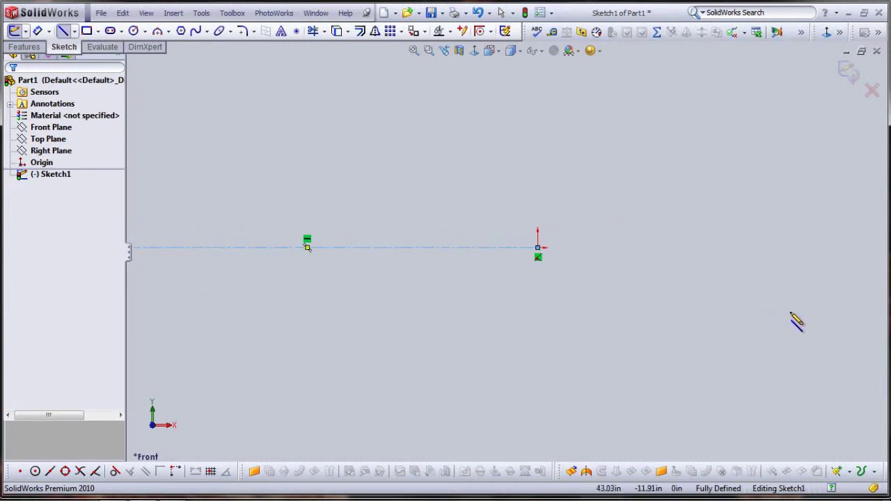
{"action": "scroll", "coordinate": [390, 261], "scroll_direction": "down", "scroll_amount": 5}
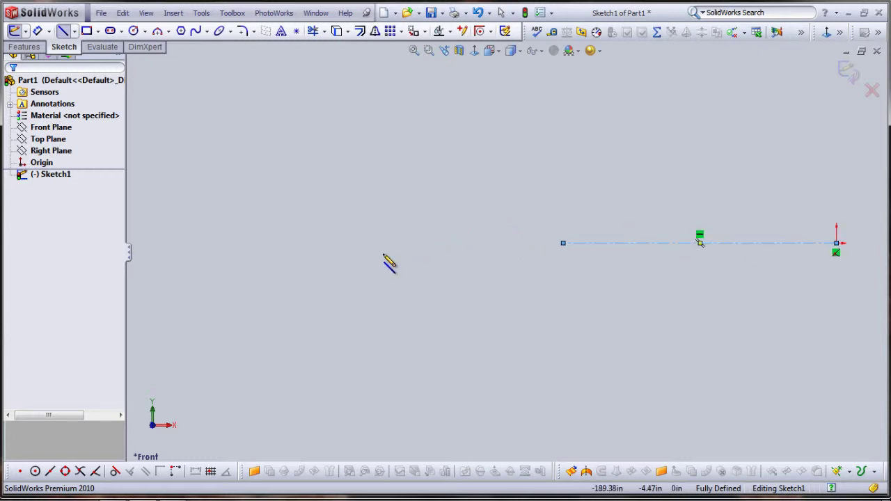
{"action": "key", "text": "Escape"}
{"action": "key", "text": "s"}
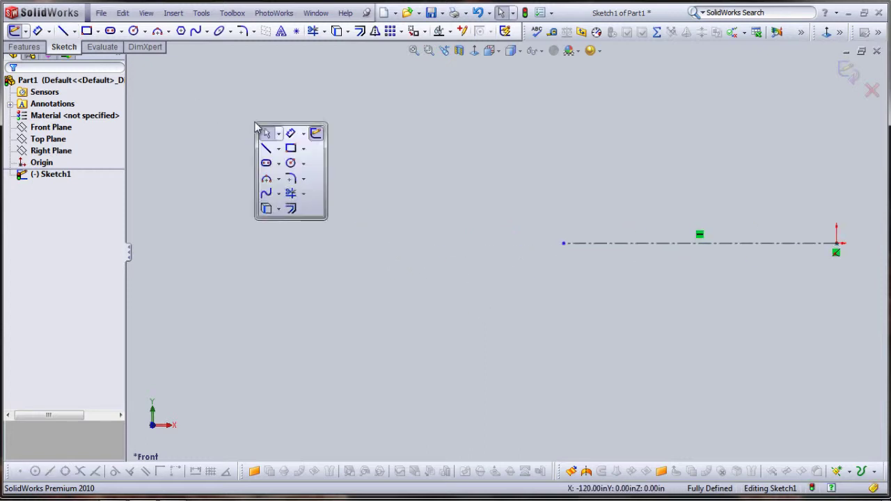
{"action": "left_click", "coordinate": [267, 149]}
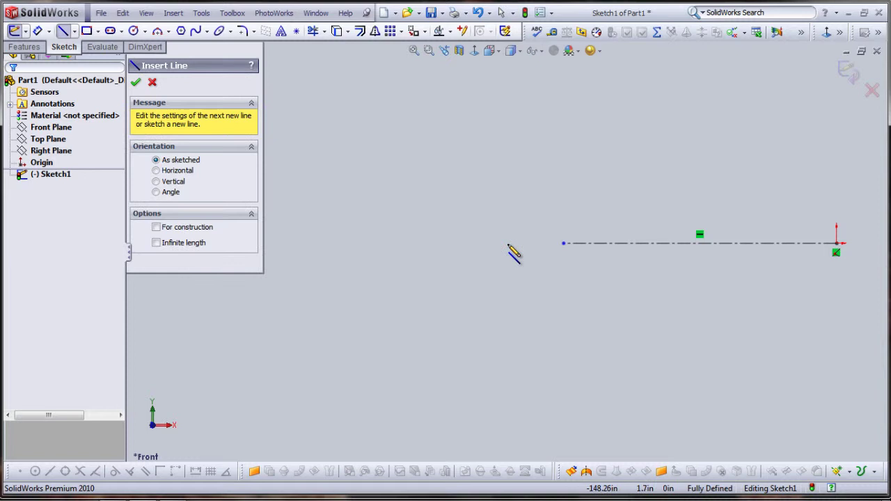
{"action": "left_click", "coordinate": [156, 182]}
{"action": "left_click", "coordinate": [156, 237]}
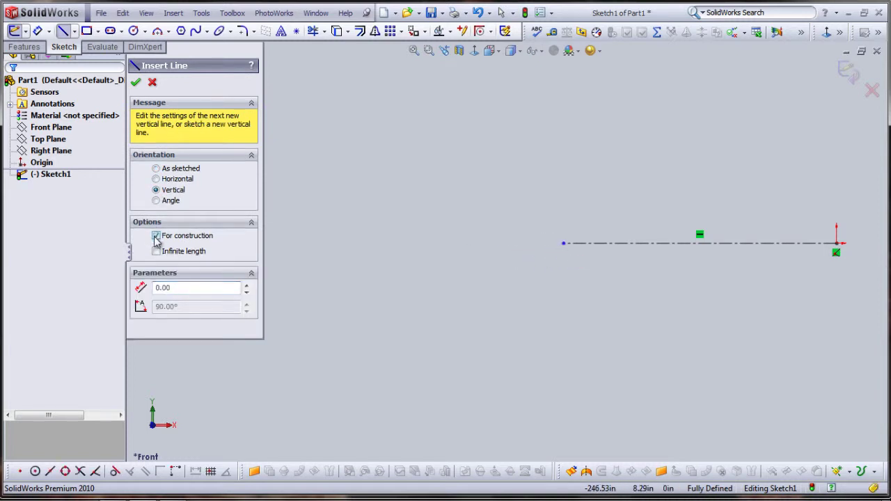
{"action": "left_click", "coordinate": [157, 252]}
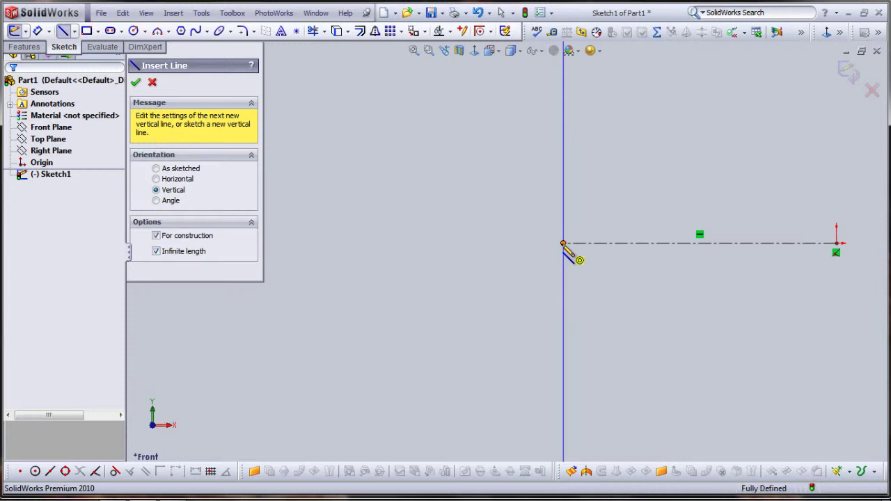
{"action": "left_click", "coordinate": [563, 268]}
{"action": "key", "text": "Escape"}
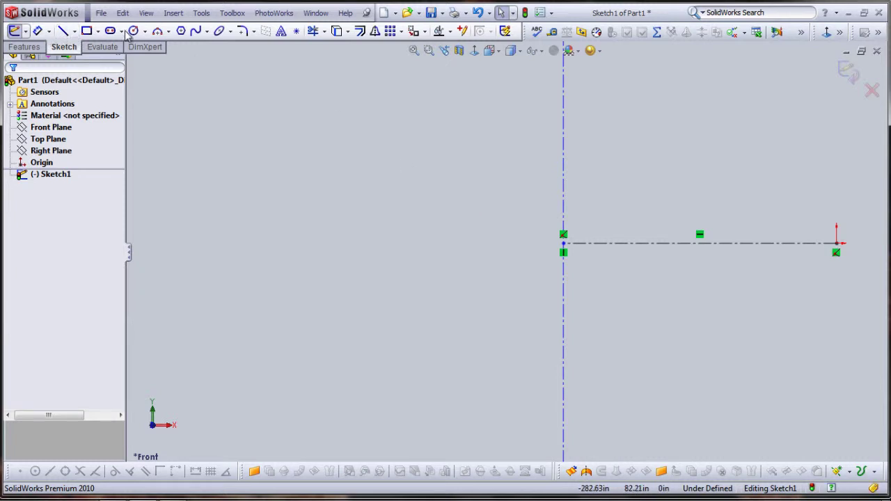
- Draw a five-point keel spline dipping from the origin to the vertical centerline
{"action": "left_click", "coordinate": [196, 31]}
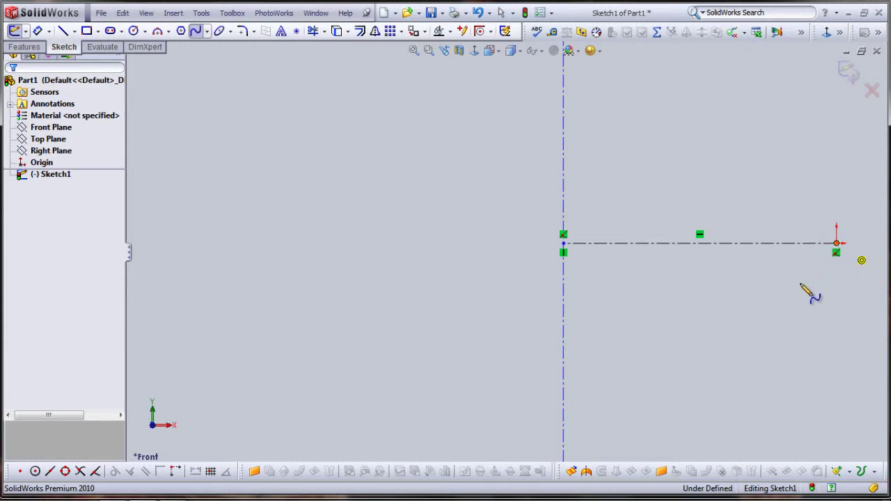
{"action": "left_click", "coordinate": [836, 252]}
{"action": "left_click", "coordinate": [793, 288]}
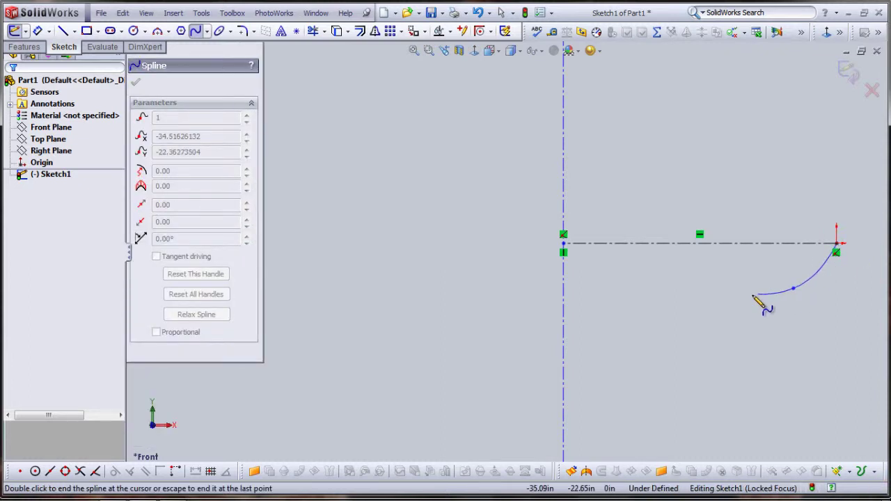
{"action": "left_click", "coordinate": [738, 298]}
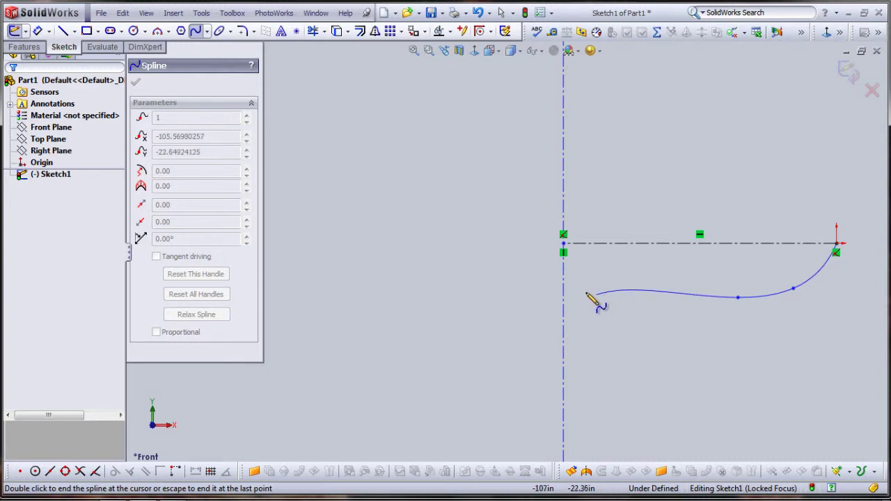
{"action": "left_click", "coordinate": [683, 295]}
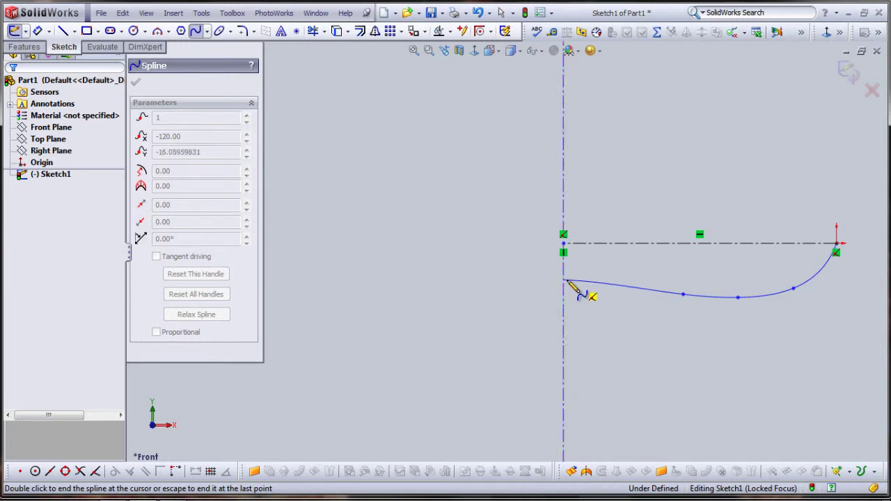
{"action": "left_click", "coordinate": [564, 280]}
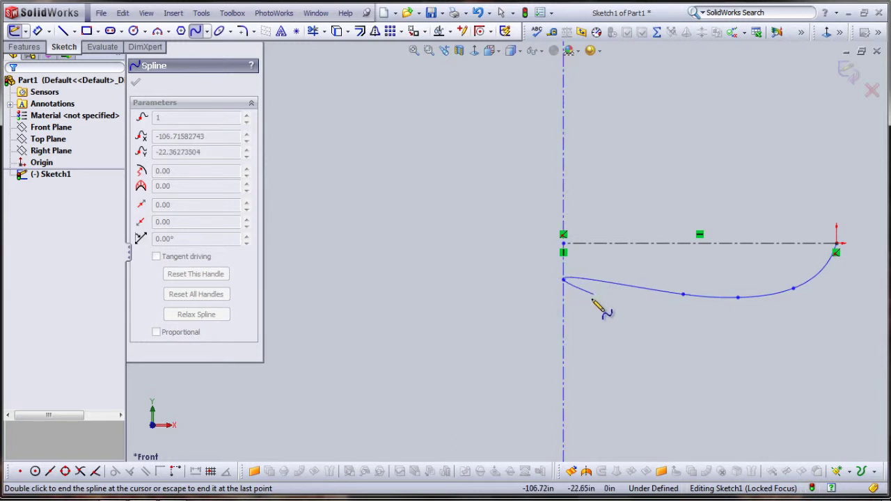
{"action": "key", "text": "Escape"}
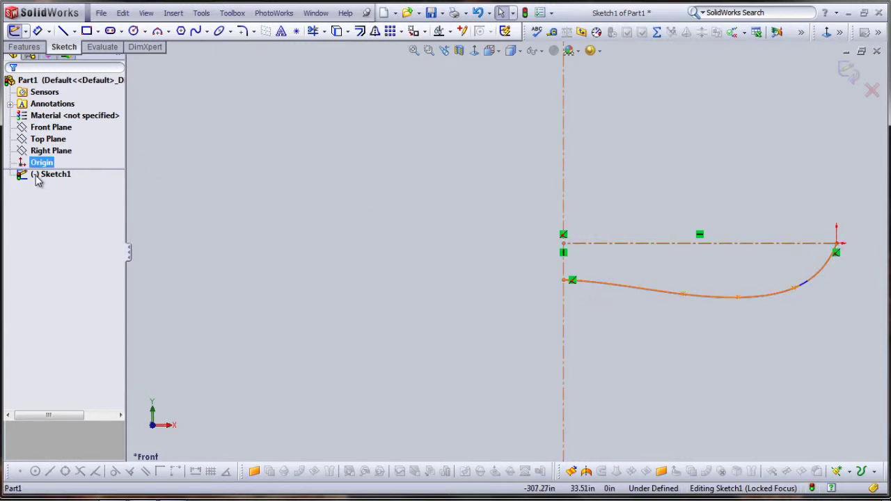
- Rename Sketch1 to 'Keel' and exit the sketch
{"action": "right_click", "coordinate": [40, 178]}
{"action": "left_click", "coordinate": [38, 179]}
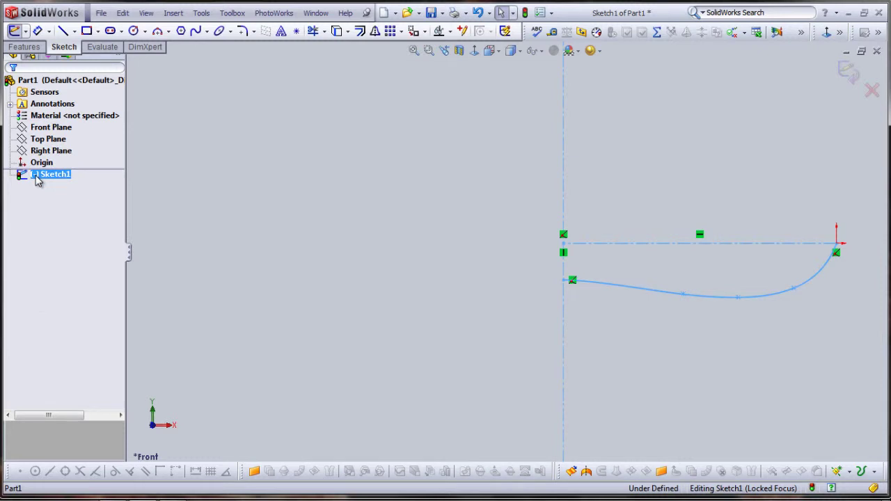
{"action": "left_click", "coordinate": [38, 178]}
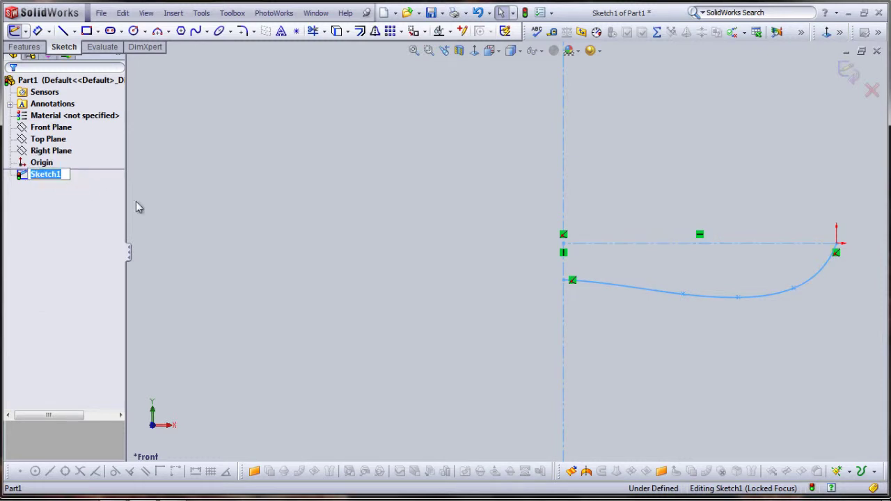
{"action": "type", "text": "Keel"}
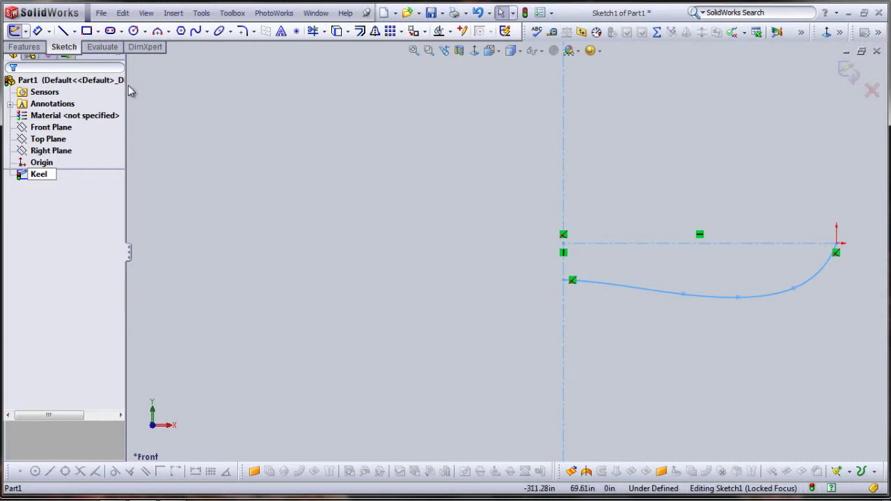
{"action": "key", "text": "Return"}
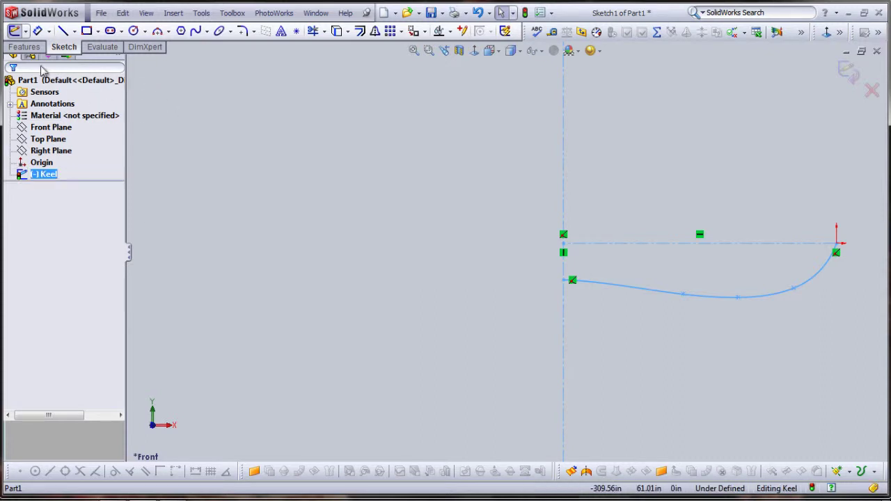
{"action": "left_click", "coordinate": [14, 30]}
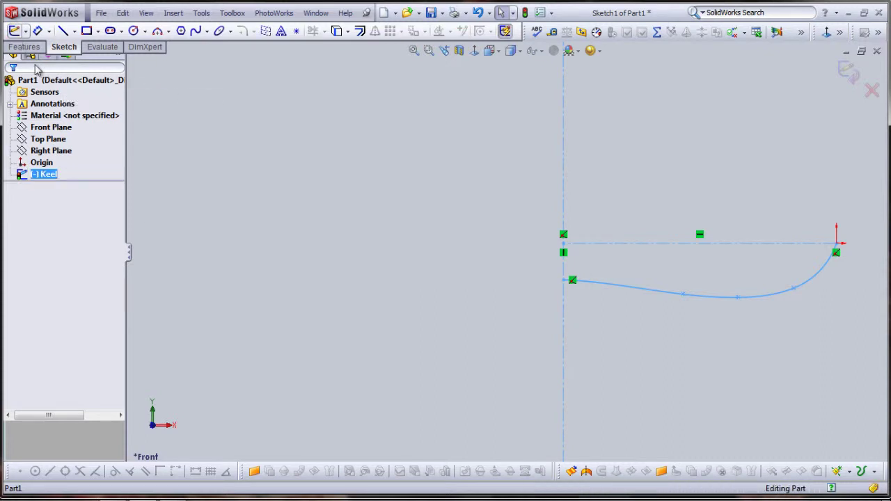
- On a new Front Plane sketch, draw a shallow spline from the keel's end to the centerline
{"action": "right_click", "coordinate": [33, 130]}
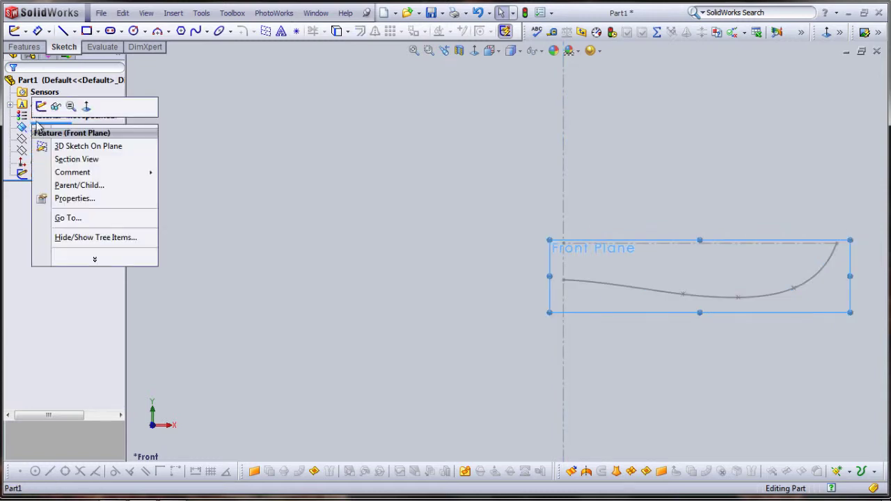
{"action": "left_click", "coordinate": [41, 106]}
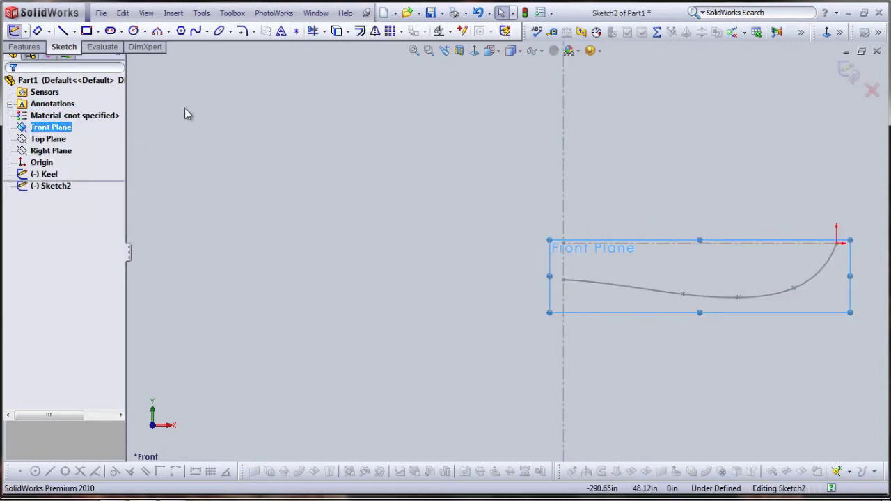
{"action": "left_click", "coordinate": [196, 32]}
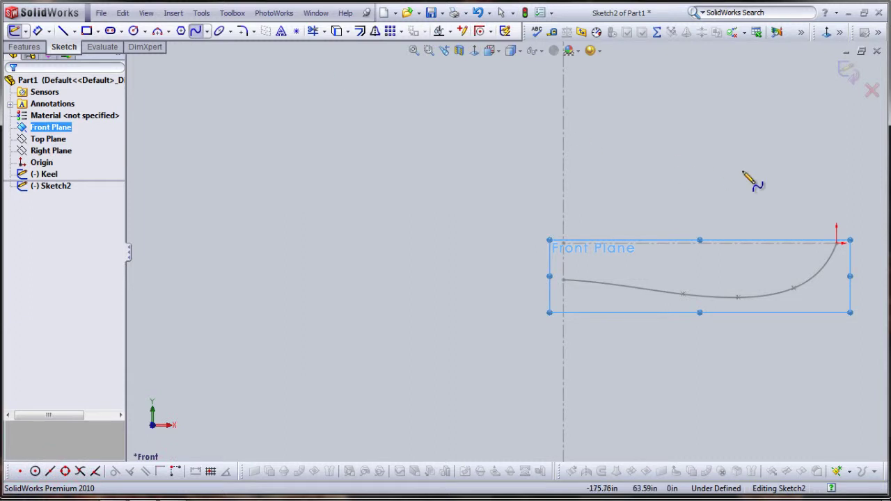
{"action": "left_click", "coordinate": [837, 243]}
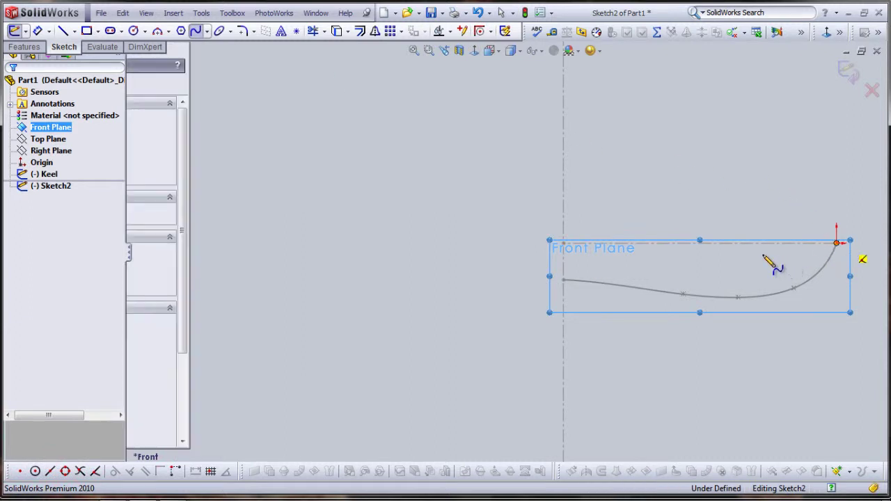
{"action": "left_click", "coordinate": [761, 248]}
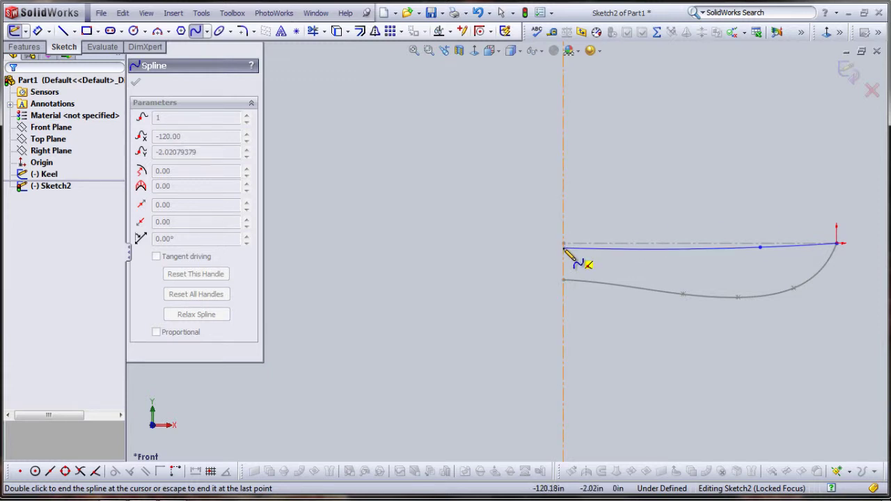
{"action": "scroll", "coordinate": [565, 250], "scroll_direction": "down", "scroll_amount": 5}
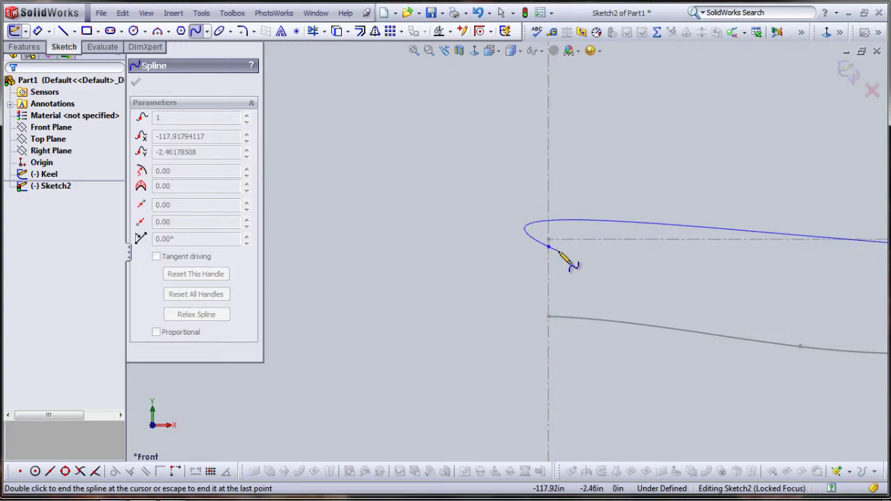
{"action": "double_click", "coordinate": [557, 246]}
{"action": "scroll", "coordinate": [442, 254], "scroll_direction": "up", "scroll_amount": 4}
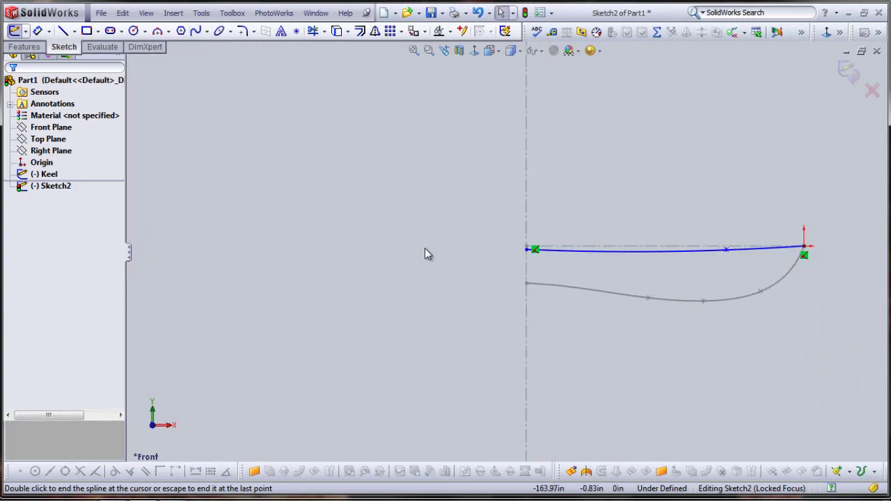
- Exit the sketch and rename it 'Center'
{"action": "left_click", "coordinate": [14, 31]}
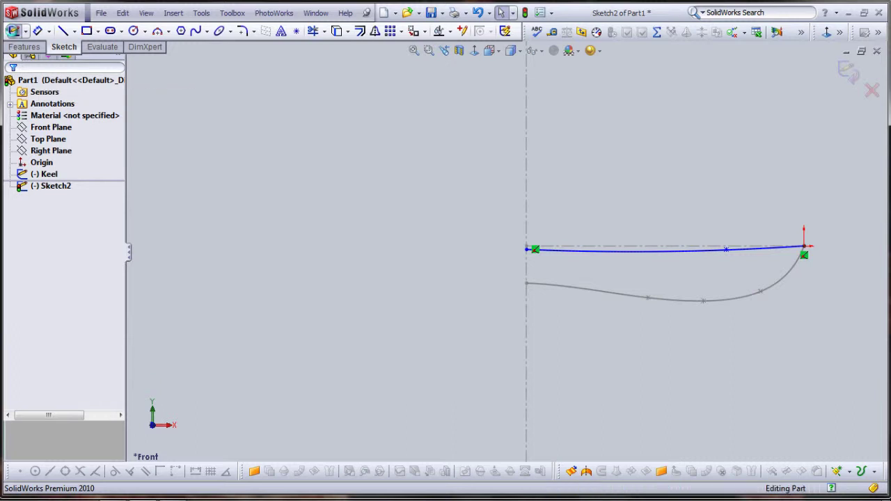
{"action": "left_click", "coordinate": [37, 188]}
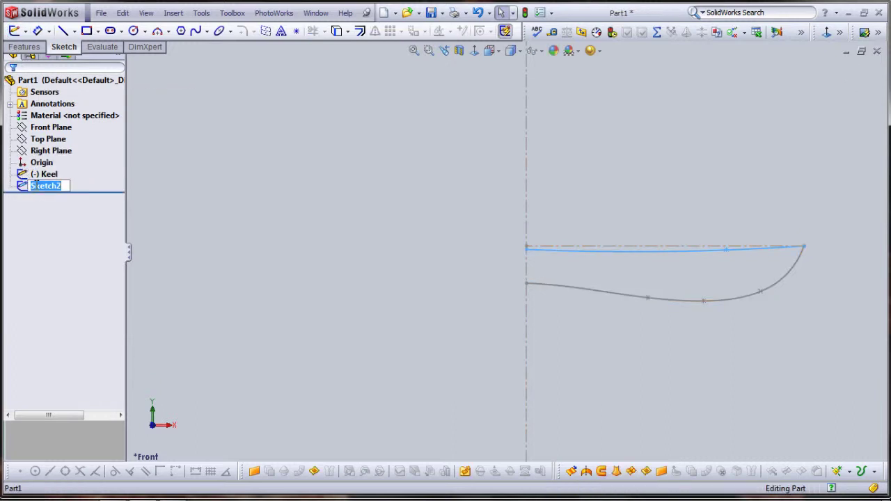
{"action": "type", "text": "Center"}
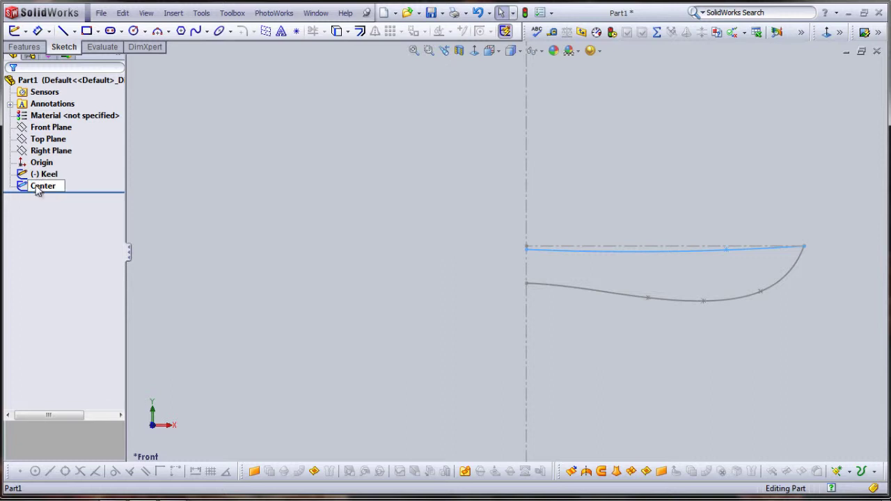
{"action": "key", "text": "Return"}
- Start a new sketch on the Top Plane, viewed normal to it
{"action": "left_click", "coordinate": [22, 139], "text": "ctrl"}
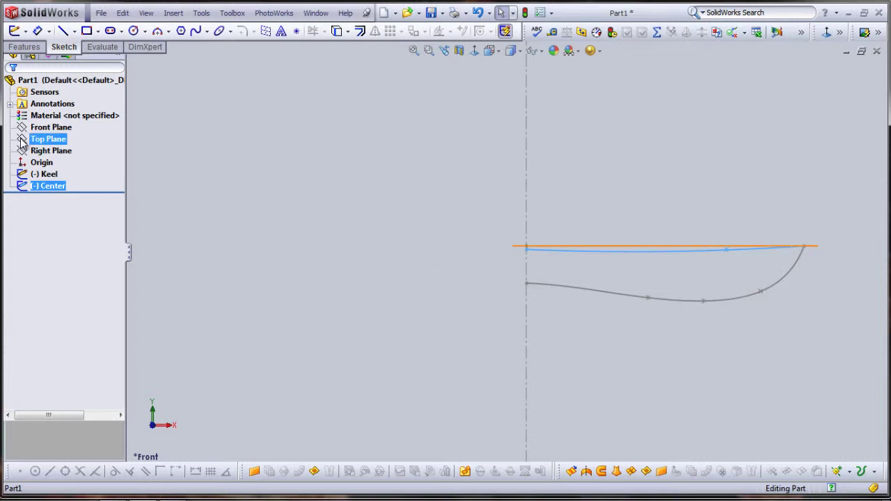
{"action": "right_click", "coordinate": [22, 142]}
{"action": "left_click", "coordinate": [26, 119]}
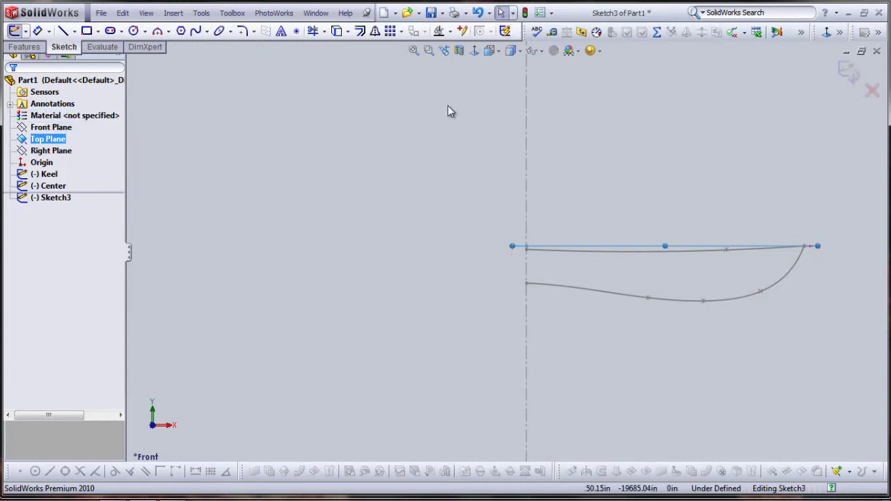
{"action": "left_click", "coordinate": [474, 51]}
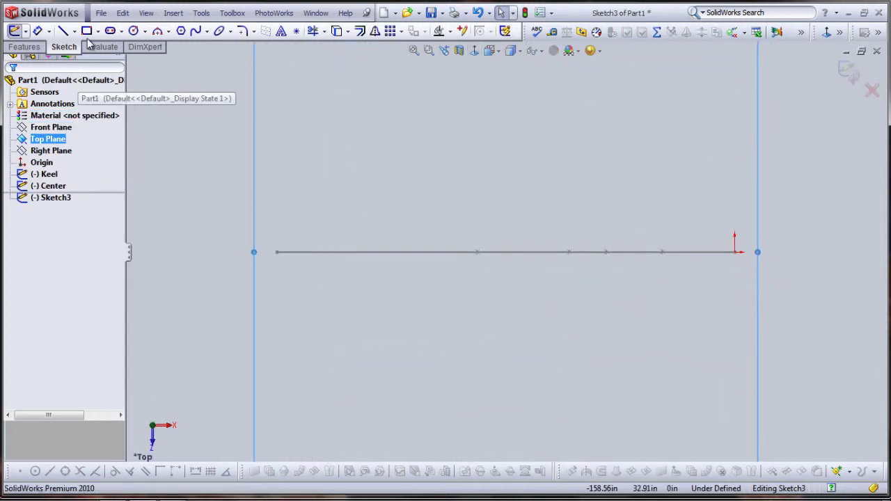
- Add an infinite vertical construction line at the horizontal line's left end
{"action": "key", "text": "s"}
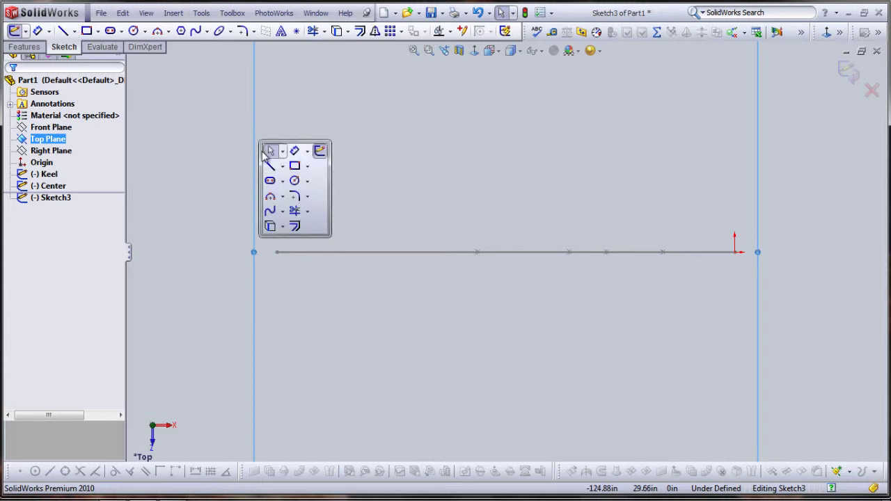
{"action": "left_click", "coordinate": [271, 172]}
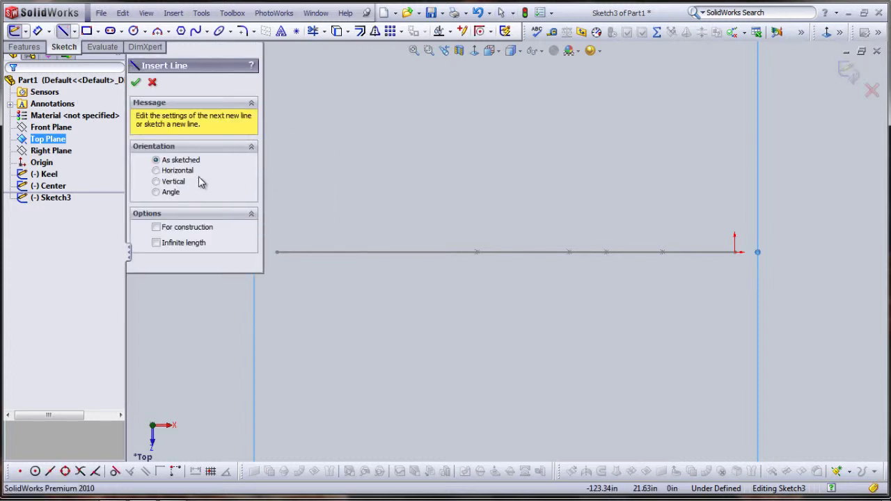
{"action": "left_click", "coordinate": [157, 182]}
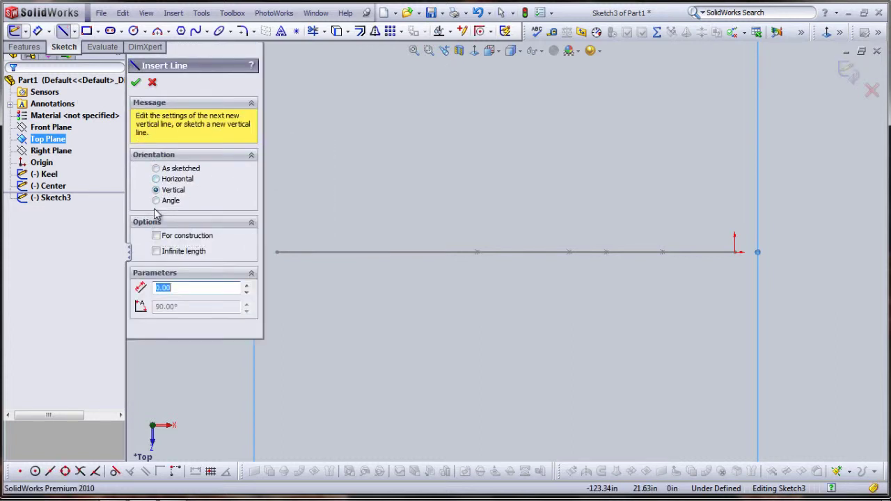
{"action": "left_click", "coordinate": [156, 252]}
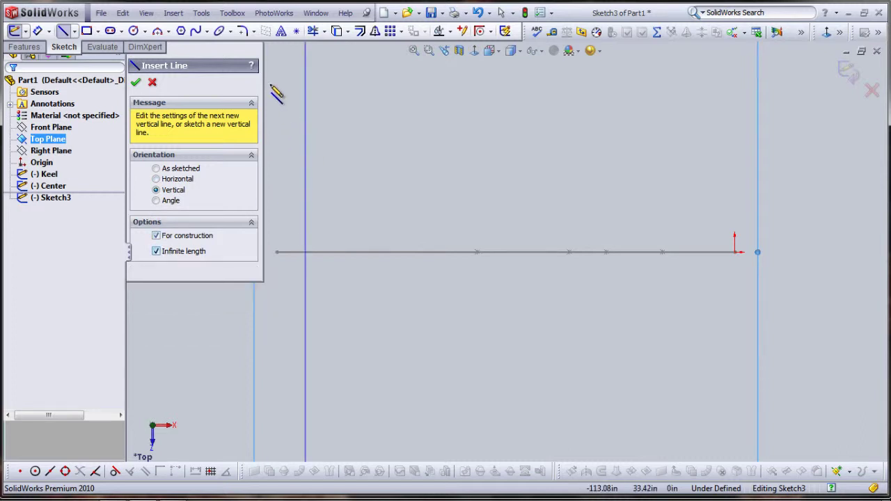
{"action": "left_click", "coordinate": [278, 252]}
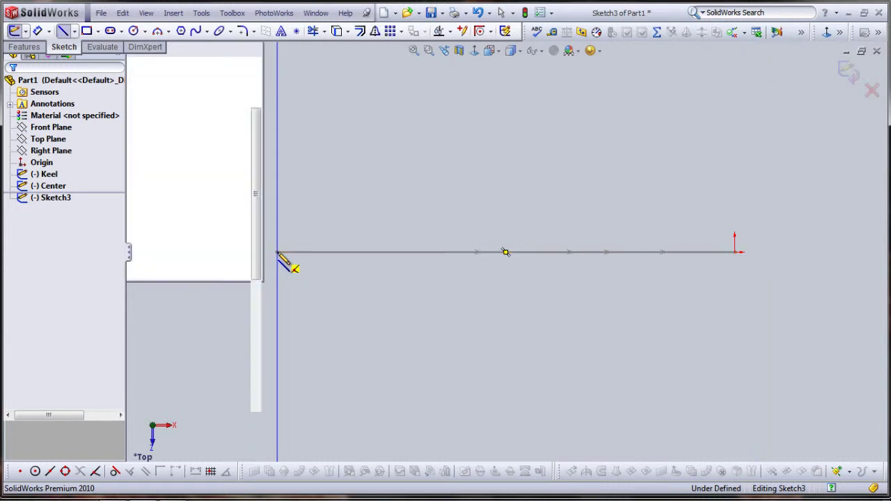
- Draw a deep spline bowing from the bow point to the vertical construction line
{"action": "left_click", "coordinate": [197, 32]}
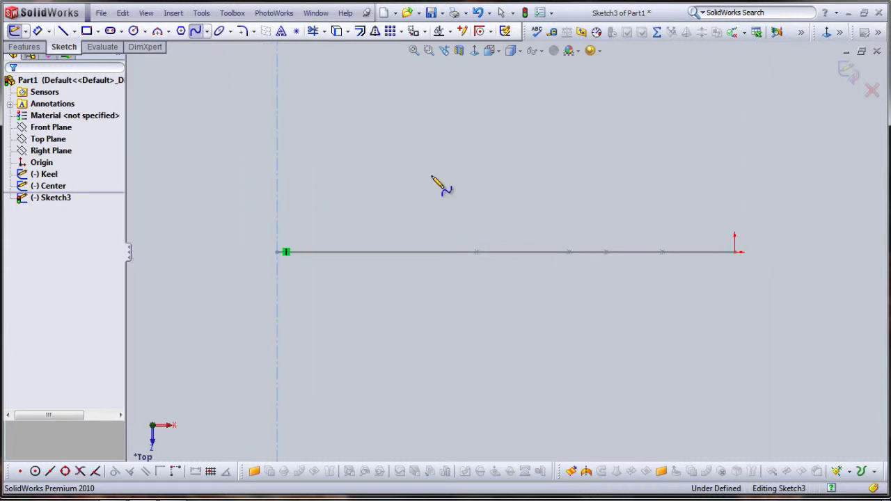
{"action": "left_click", "coordinate": [736, 253]}
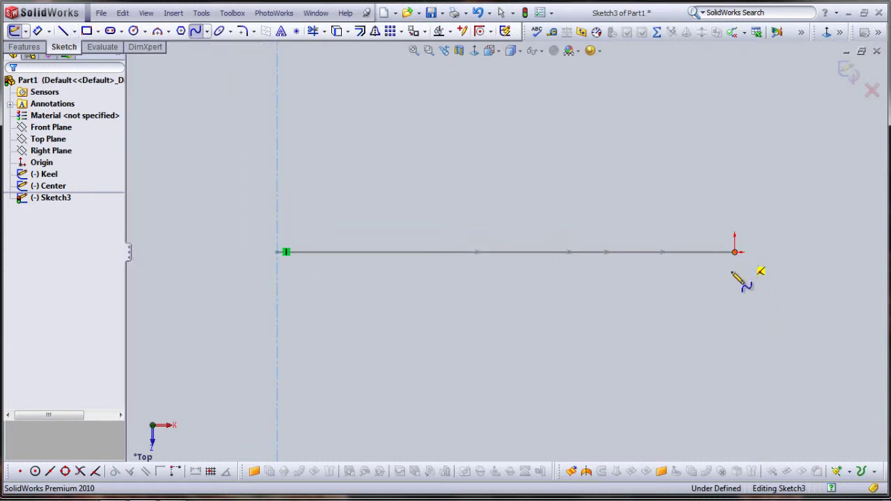
{"action": "left_click", "coordinate": [673, 315]}
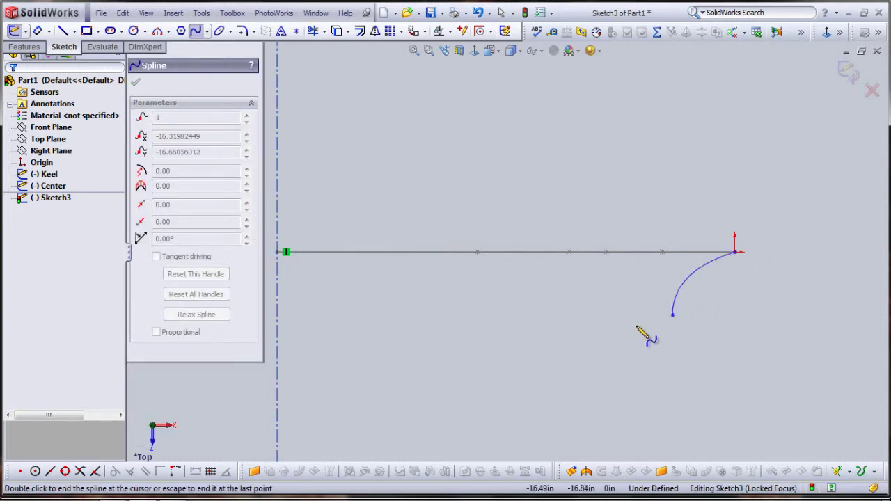
{"action": "left_click", "coordinate": [540, 341]}
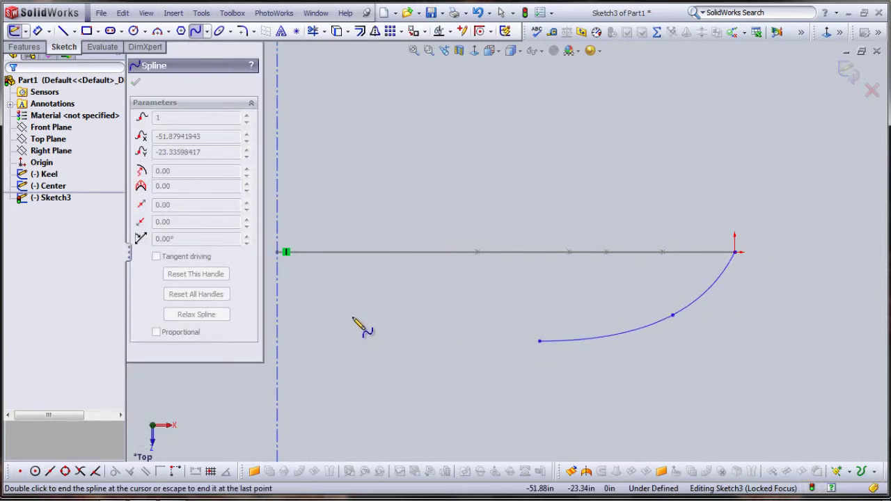
{"action": "left_click", "coordinate": [282, 304]}
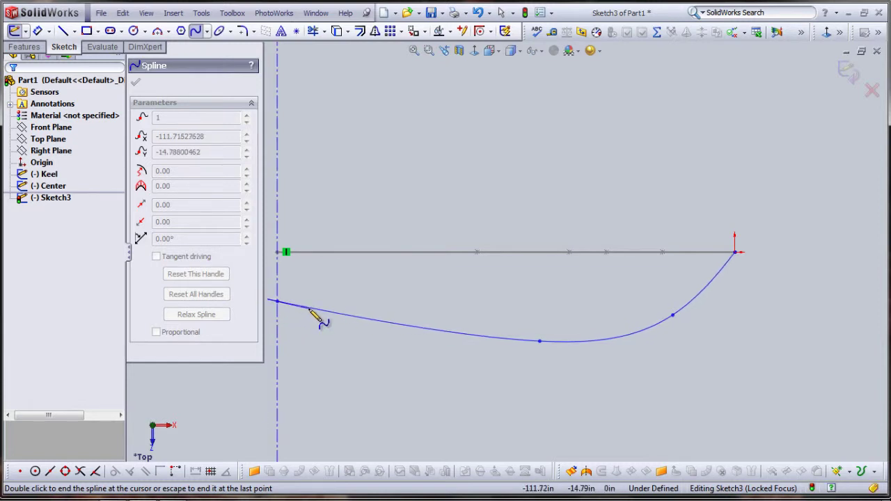
{"action": "key", "text": "Escape"}
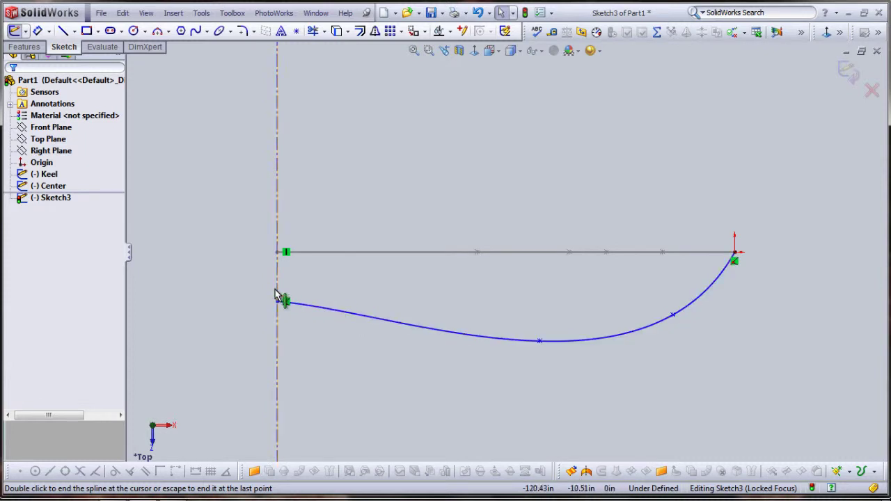
- Exit the sketch and rename it 'Outer Edge'
{"action": "left_click", "coordinate": [14, 31]}
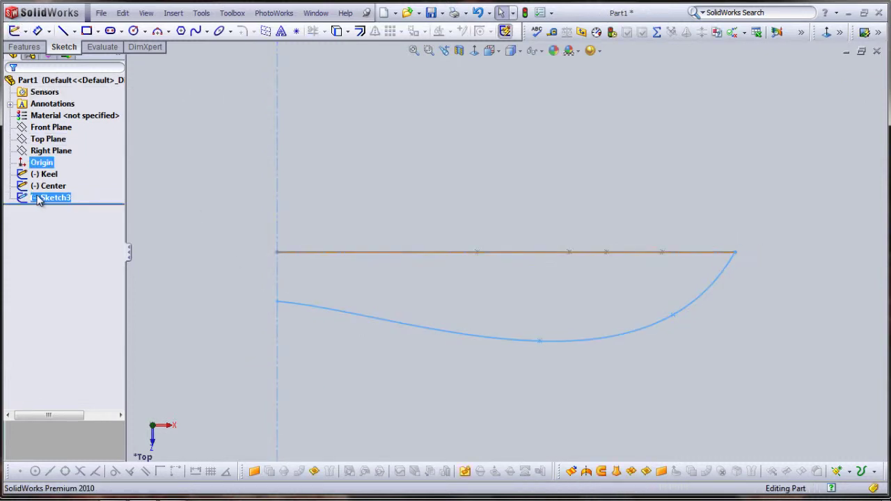
{"action": "left_click", "coordinate": [38, 199]}
{"action": "left_click", "coordinate": [39, 199]}
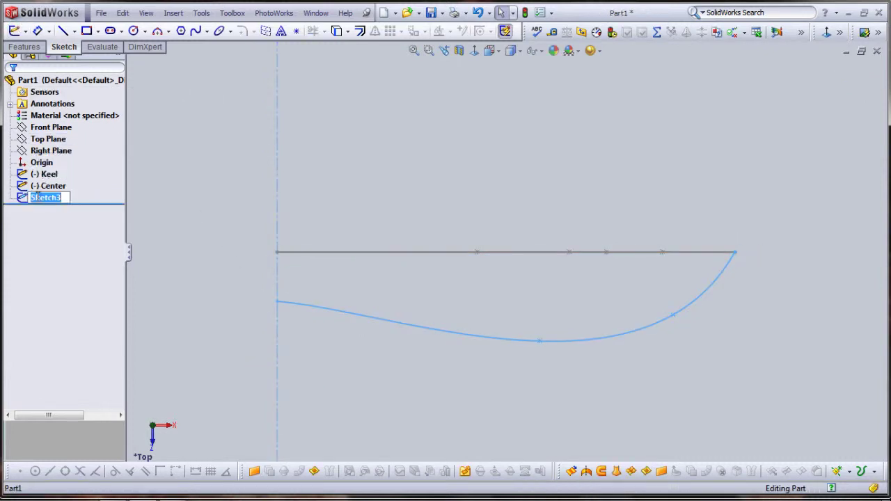
{"action": "type", "text": "Outer Edge"}
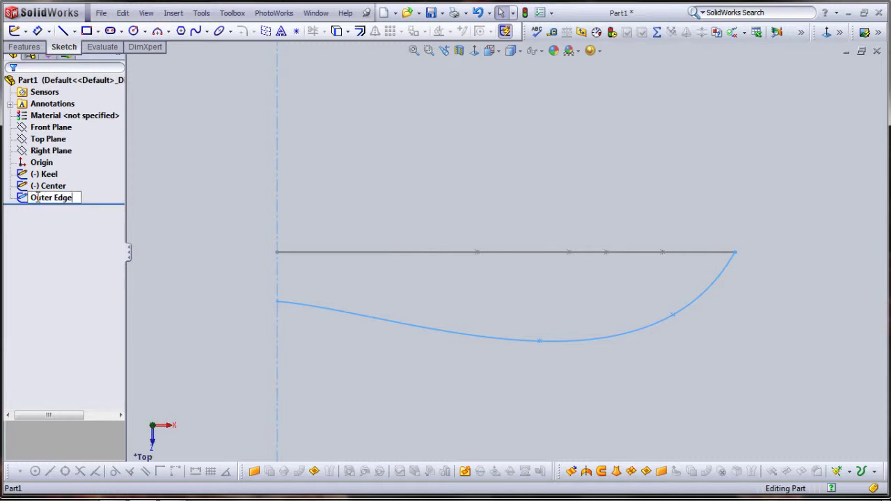
{"action": "key", "text": "Return"}
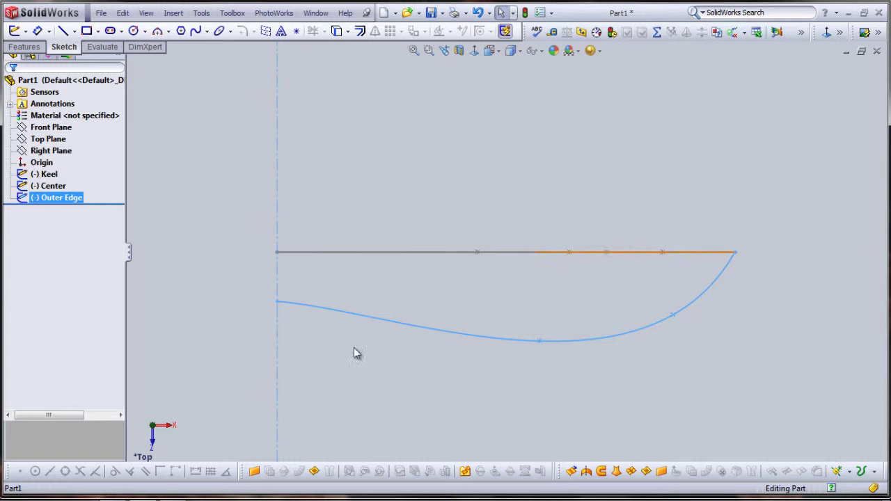
- Orbit the guide curves and switch to a trimetric view
{"action": "mouse_move", "coordinate": [409, 362]}
{"action": "middle_mouse_down"}
{"action": "mouse_move", "coordinate": [378, 291]}
{"action": "mouse_move", "coordinate": [408, 255]}
{"action": "mouse_move", "coordinate": [427, 187]}
{"action": "middle_mouse_up"}
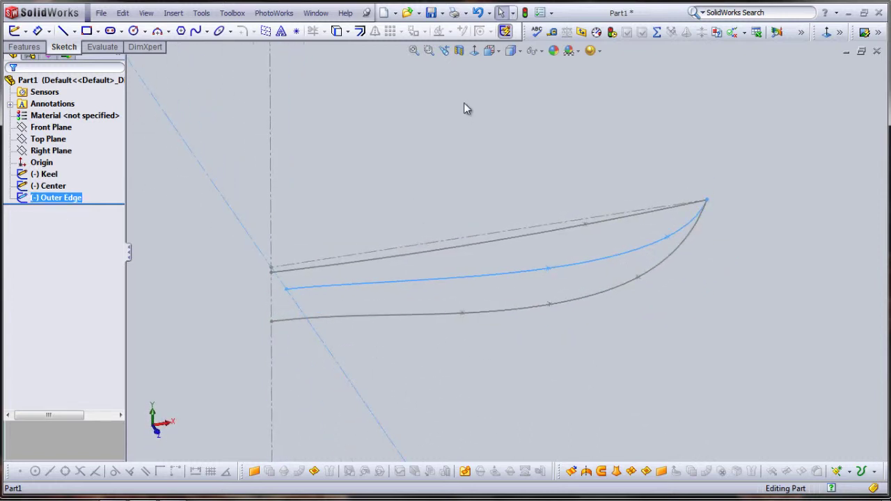
{"action": "left_click", "coordinate": [491, 51]}
{"action": "left_click", "coordinate": [535, 69]}
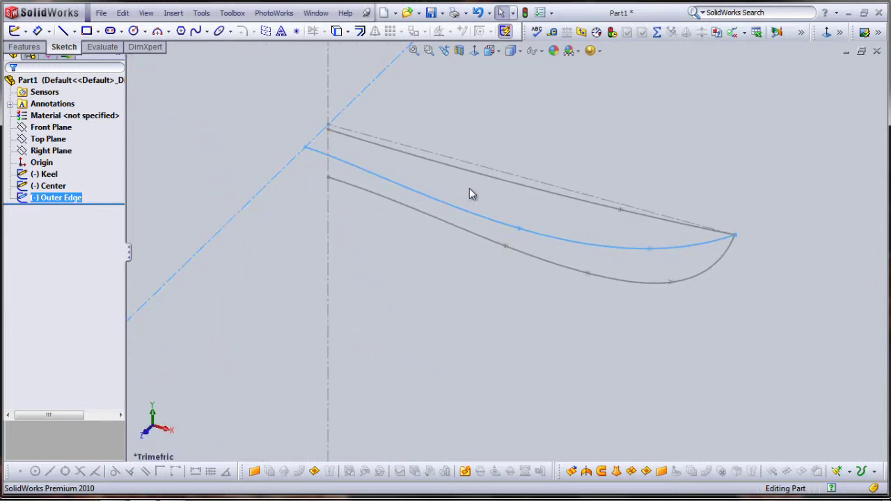
- Set up an offset plane from the Right Plane with distance 20
{"action": "left_click", "coordinate": [51, 150]}
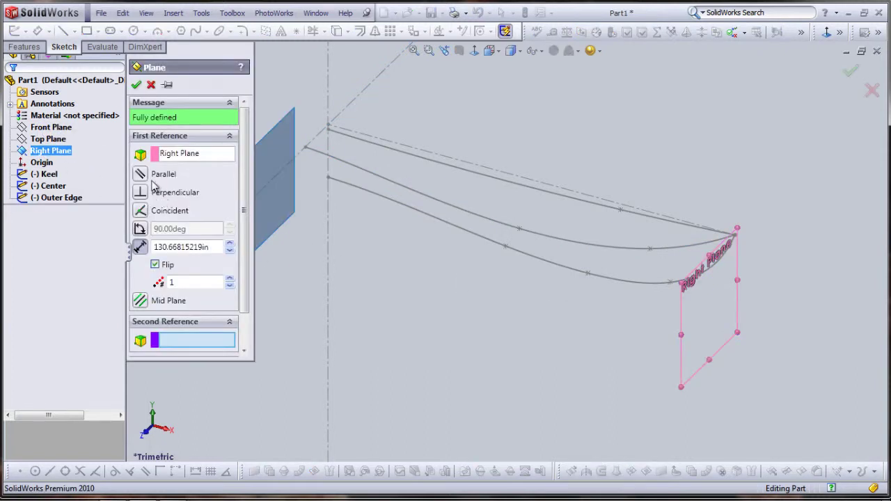
{"action": "left_click", "coordinate": [140, 184]}
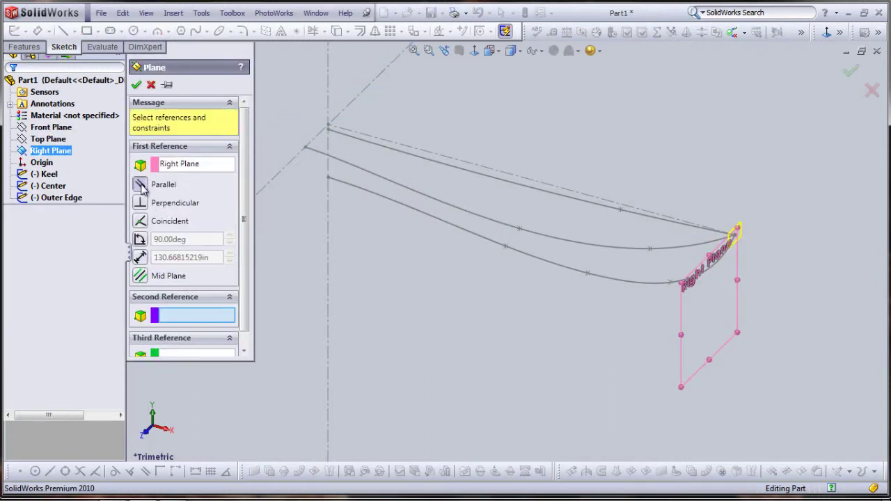
{"action": "left_click", "coordinate": [141, 258]}
{"action": "left_click_drag", "start_coordinate": [206, 248], "coordinate": [119, 252]}
{"action": "type", "text": "2"}
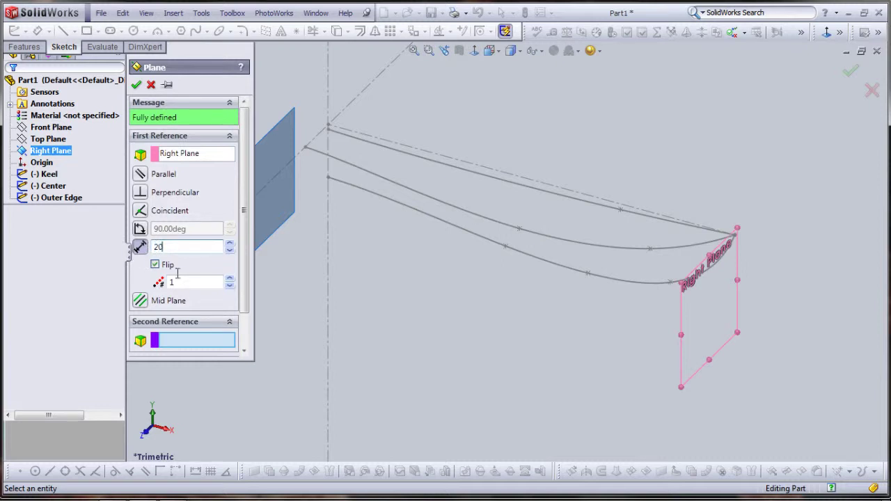
{"action": "type", "text": "0"}
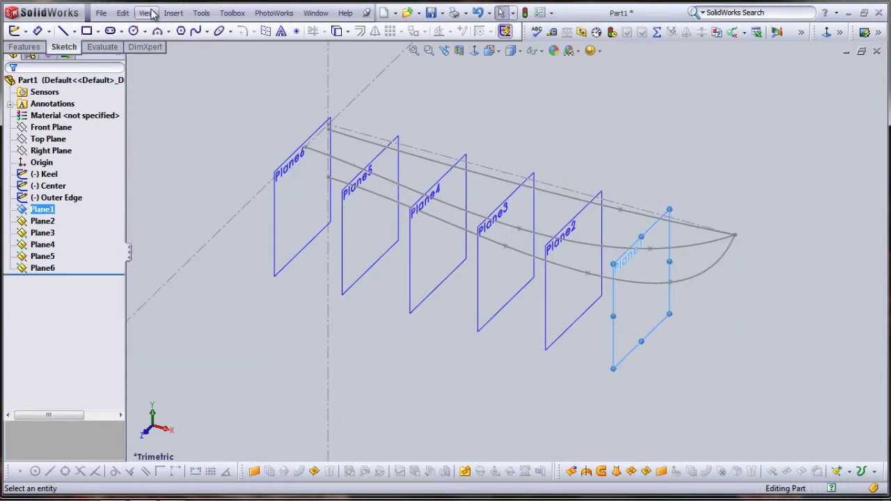
- Hide the reference planes and start a sketch on Plane1, viewed normal to it
{"action": "left_click", "coordinate": [147, 14]}
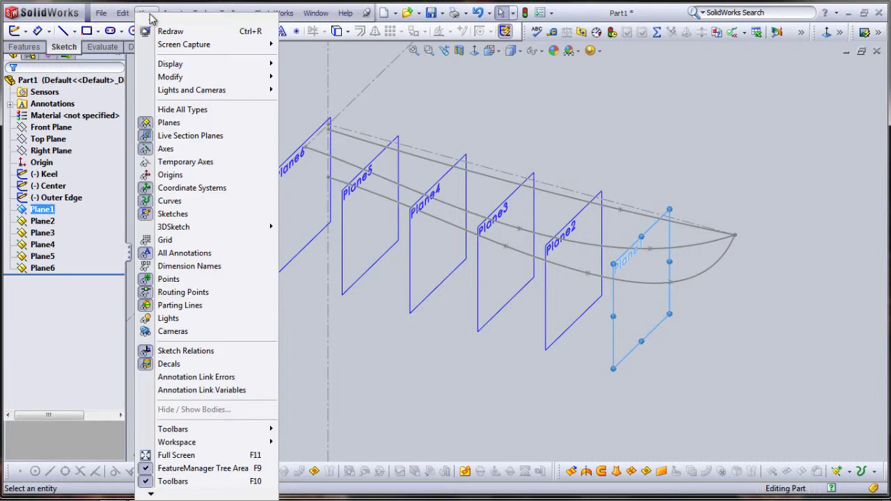
{"action": "left_click", "coordinate": [176, 127]}
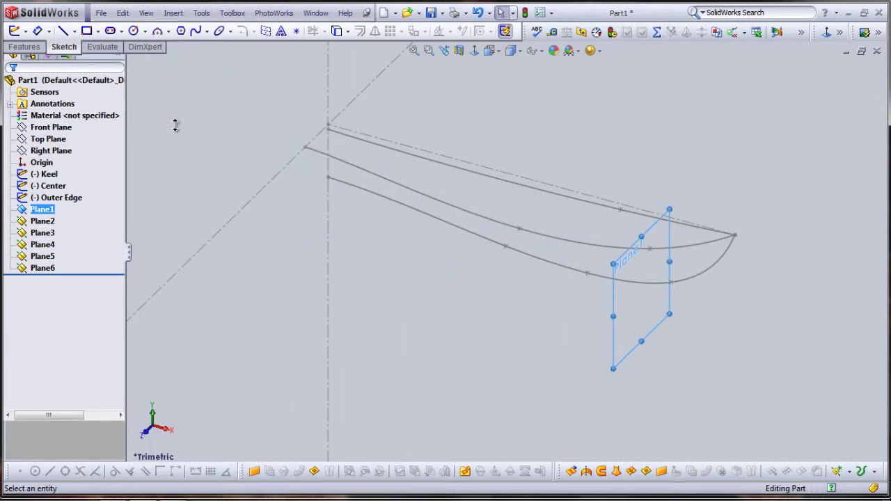
{"action": "right_click", "coordinate": [39, 210]}
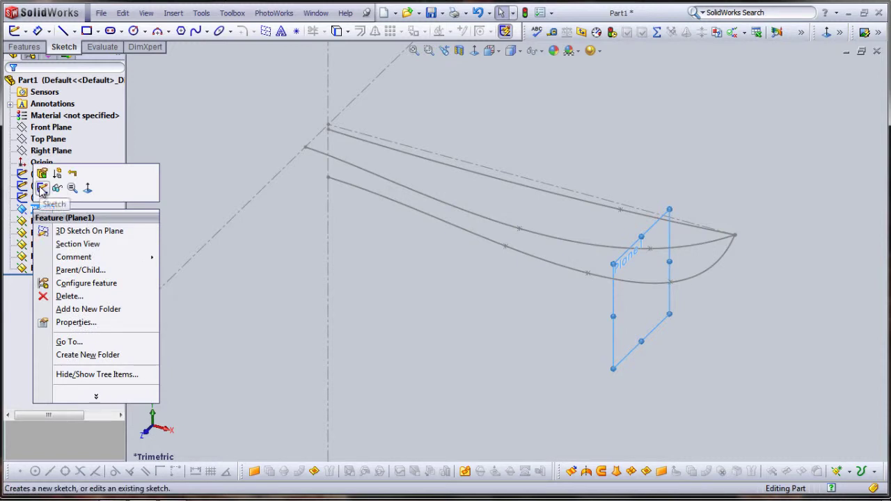
{"action": "left_click", "coordinate": [42, 188]}
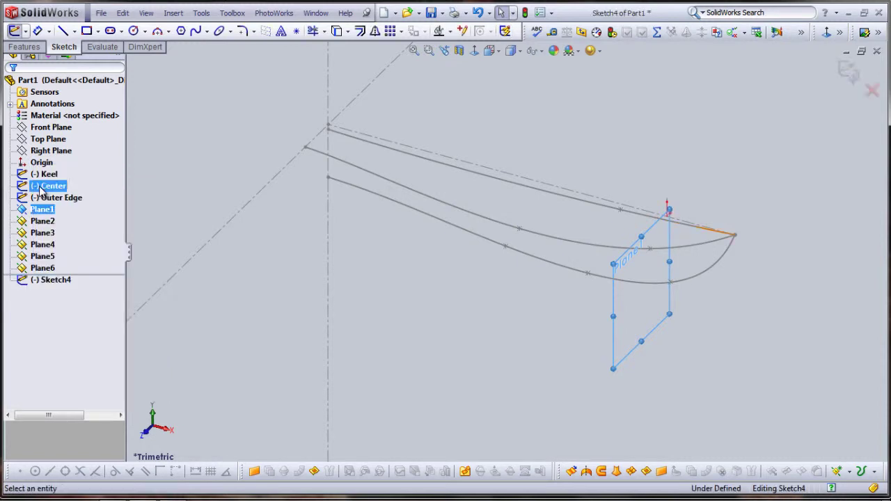
{"action": "left_click", "coordinate": [474, 50]}
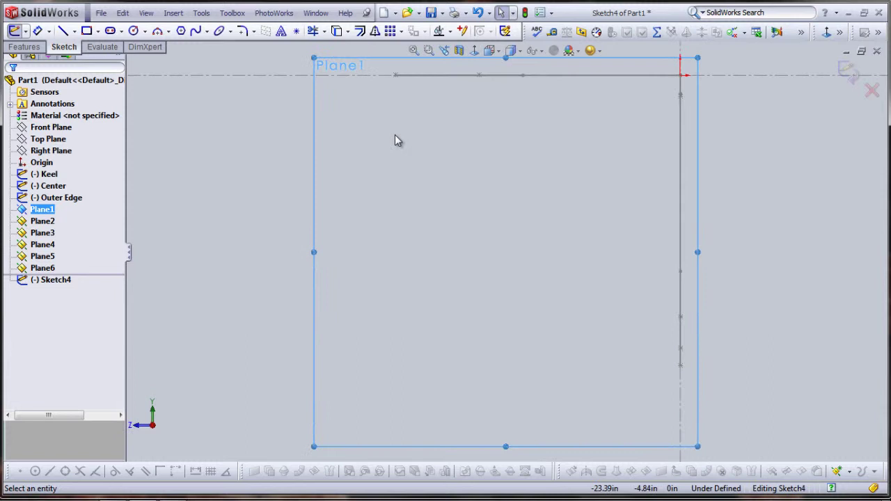
- Draw the rib's sloped top line and the vertical side below it
{"action": "left_click", "coordinate": [63, 32]}
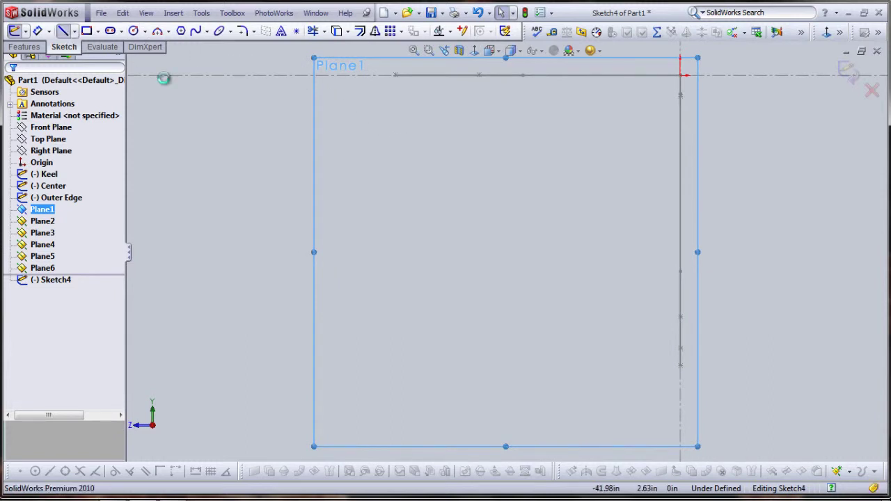
{"action": "left_click", "coordinate": [472, 153]}
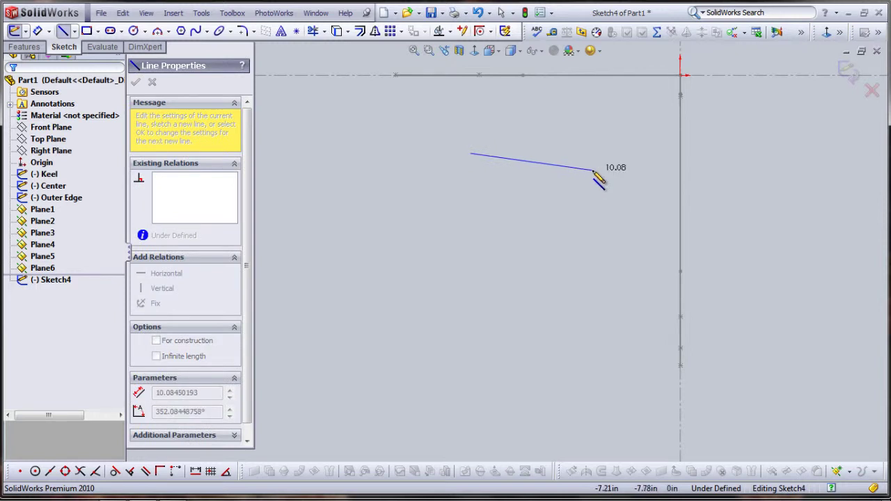
{"action": "left_click", "coordinate": [593, 170]}
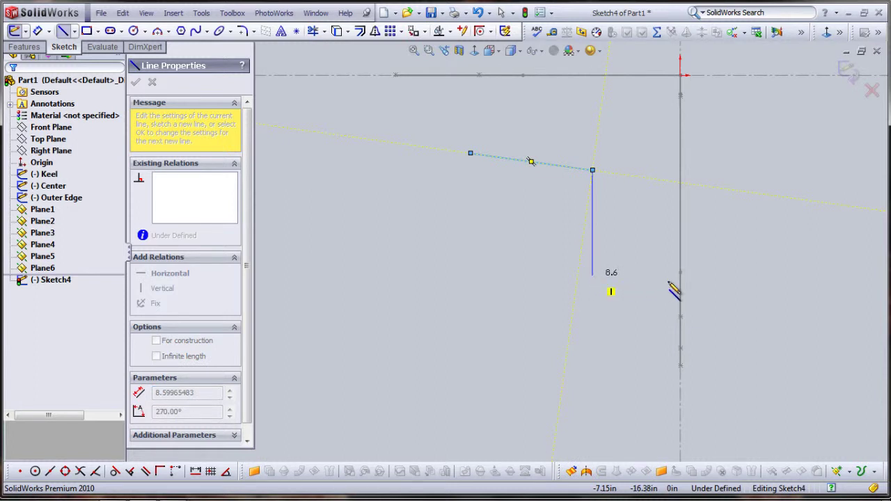
{"action": "double_click", "coordinate": [593, 290]}
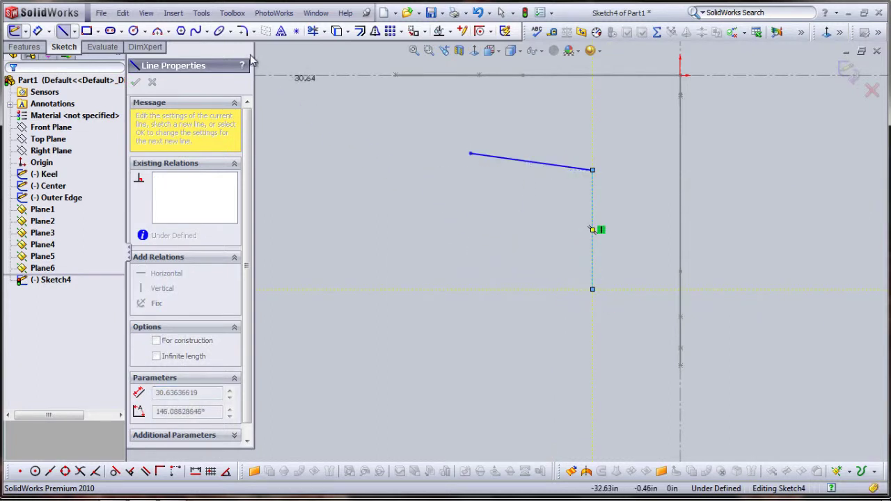
- Add a spline from the top line's left end to the vertical line's foot
{"action": "left_click", "coordinate": [197, 33]}
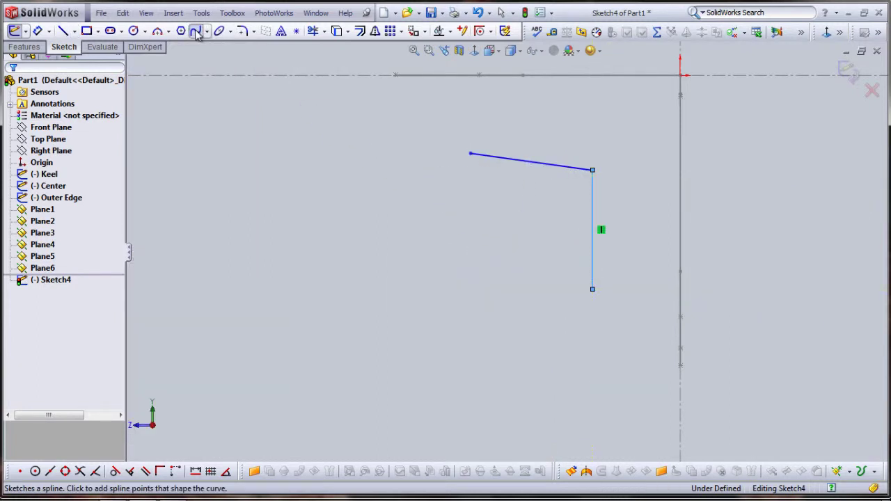
{"action": "left_click", "coordinate": [471, 153]}
{"action": "double_click", "coordinate": [592, 289]}
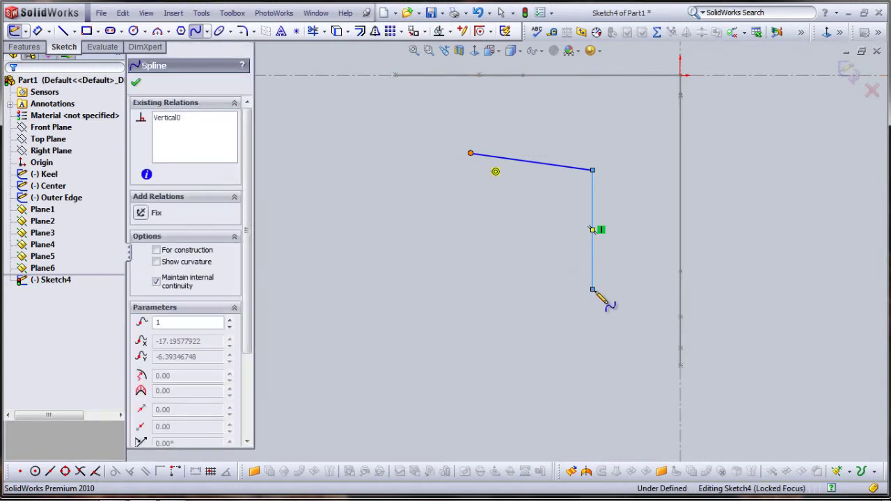
{"action": "left_click", "coordinate": [592, 290]}
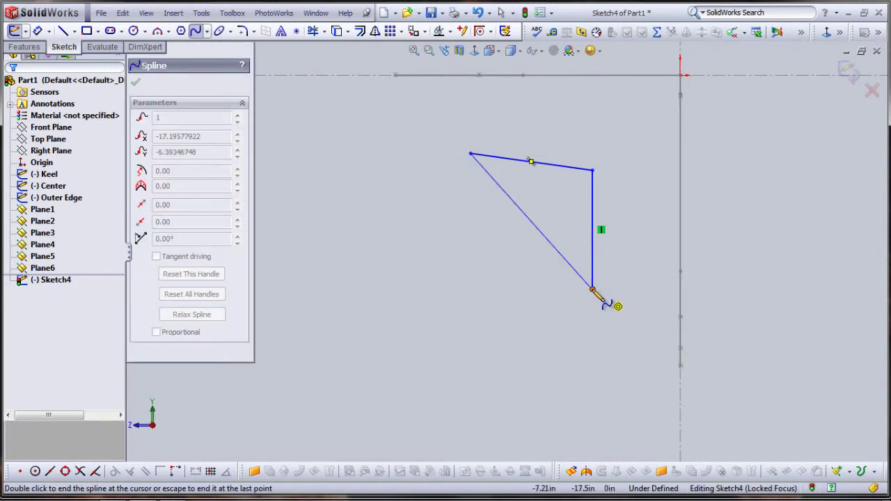
- Drag the spline's end tangent handles so the rib's diagonal side bows outward
{"action": "key", "text": "Escape"}
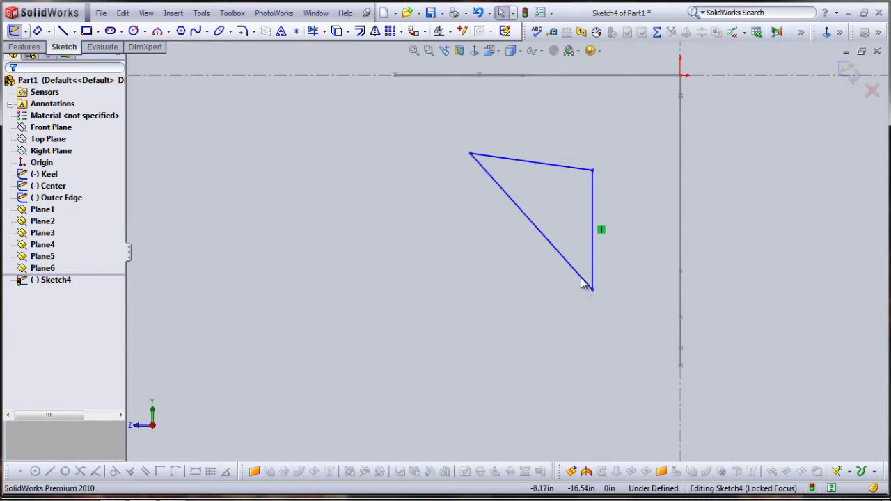
{"action": "left_click", "coordinate": [582, 278]}
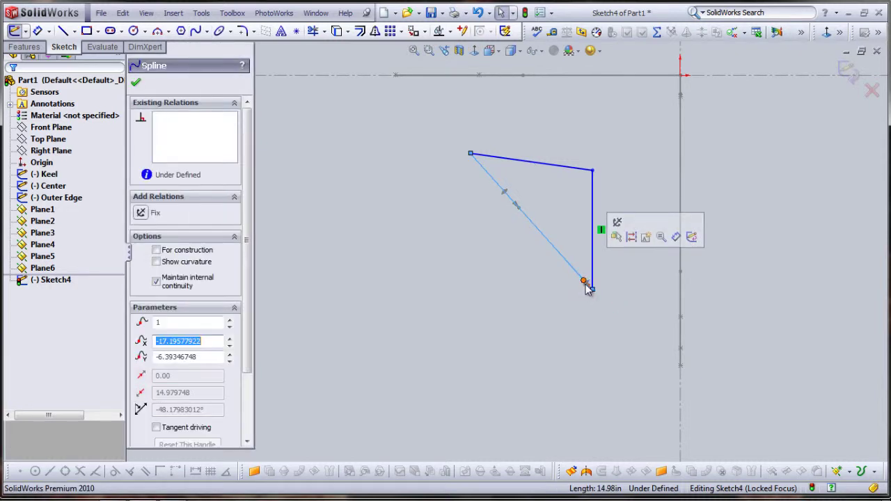
{"action": "left_click", "coordinate": [588, 288]}
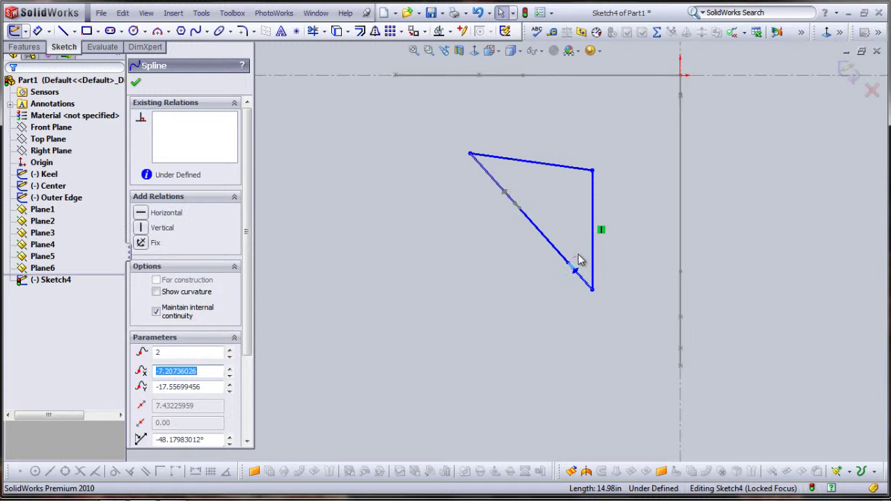
{"action": "mouse_move", "coordinate": [576, 273]}
{"action": "left_mouse_down"}
{"action": "mouse_move", "coordinate": [585, 269]}
{"action": "mouse_move", "coordinate": [577, 262]}
{"action": "left_mouse_up"}
{"action": "left_click_drag", "start_coordinate": [509, 192], "coordinate": [509, 233]}
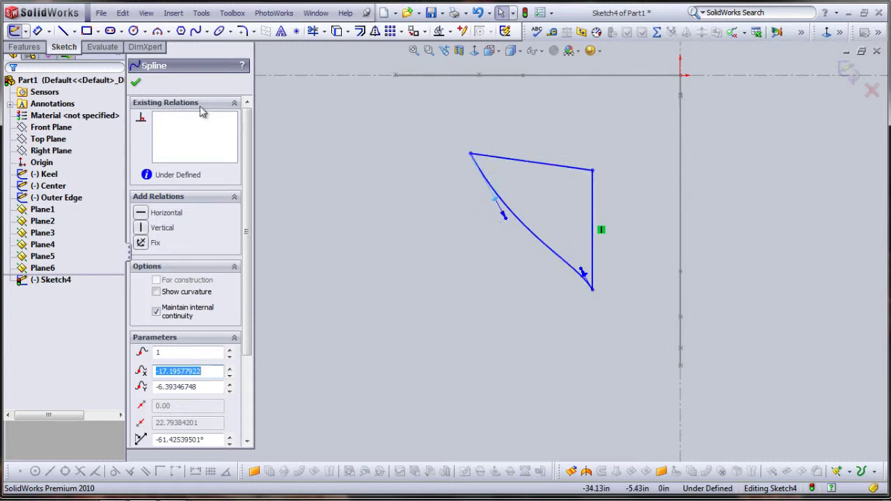
{"action": "left_click", "coordinate": [136, 85]}
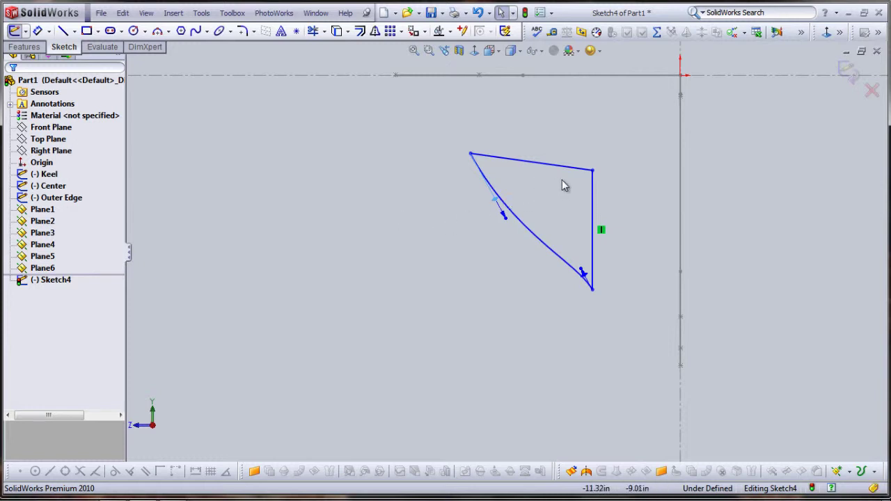
{"action": "middle_click_drag", "start_coordinate": [413, 208], "coordinate": [439, 213]}
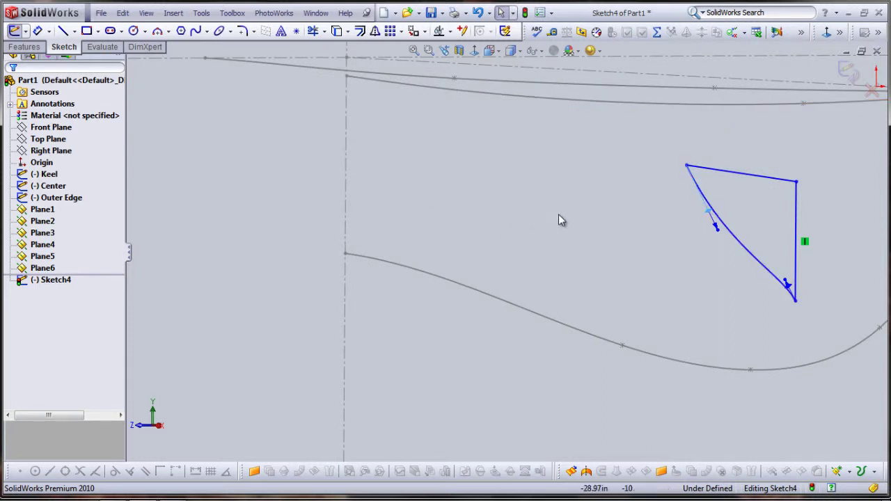
- Add a Pierce relation between the rib's top-right corner point and the Center guide curve
{"action": "middle_click_drag", "start_coordinate": [558, 216], "coordinate": [536, 219]}
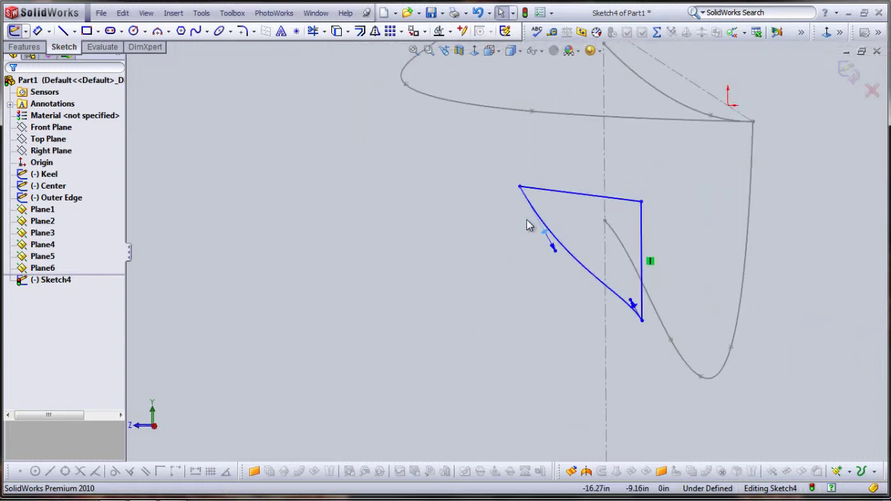
{"action": "right_click", "coordinate": [641, 202]}
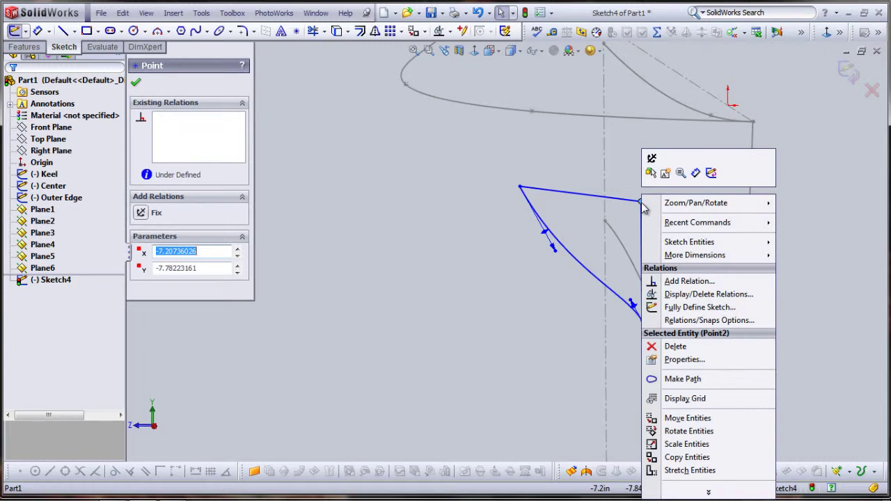
{"action": "left_click", "coordinate": [675, 282]}
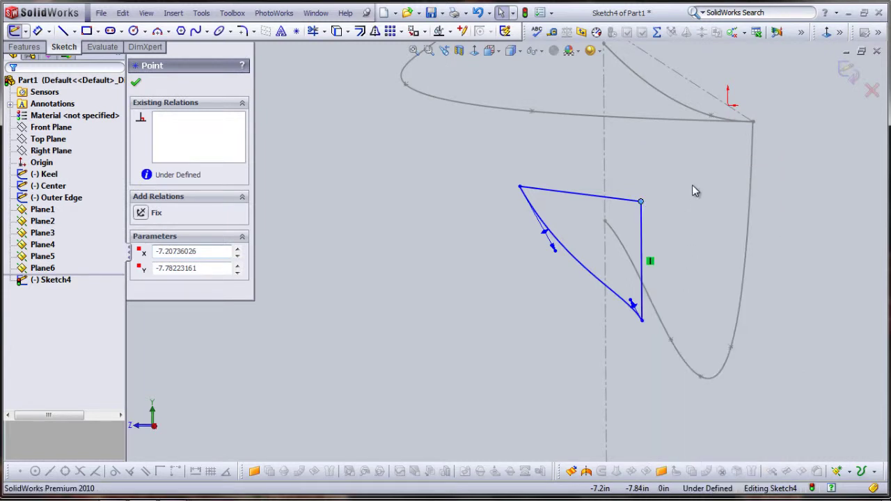
{"action": "left_click", "coordinate": [676, 106]}
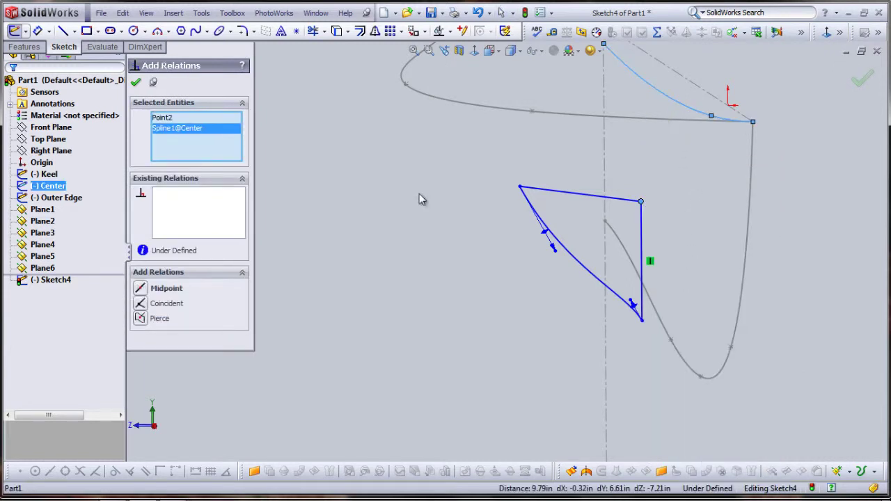
{"action": "left_click", "coordinate": [142, 319]}
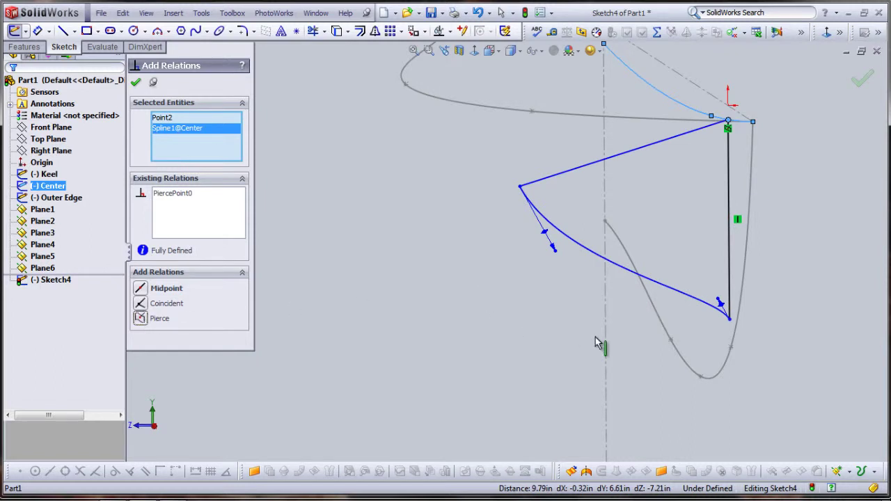
- Pierce the bottom corner to the Keel curve and the upper-left corner to the Outer Edge curve
{"action": "right_click", "coordinate": [730, 324]}
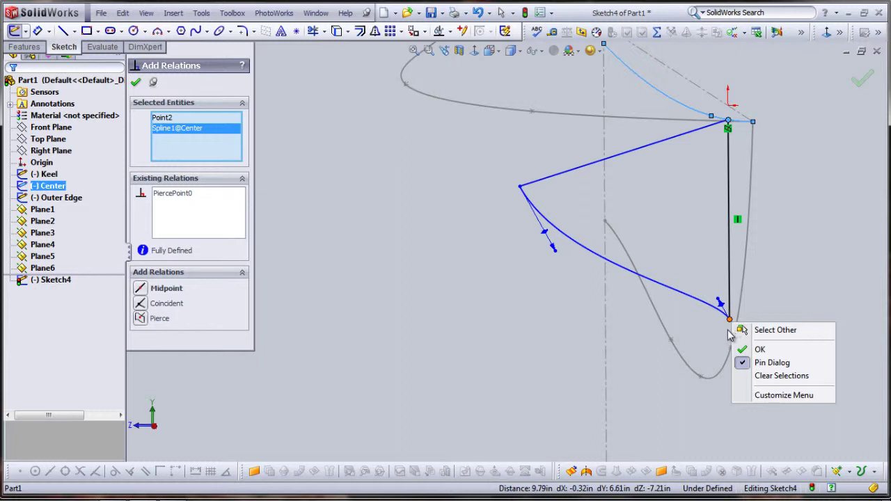
{"action": "left_click", "coordinate": [730, 320]}
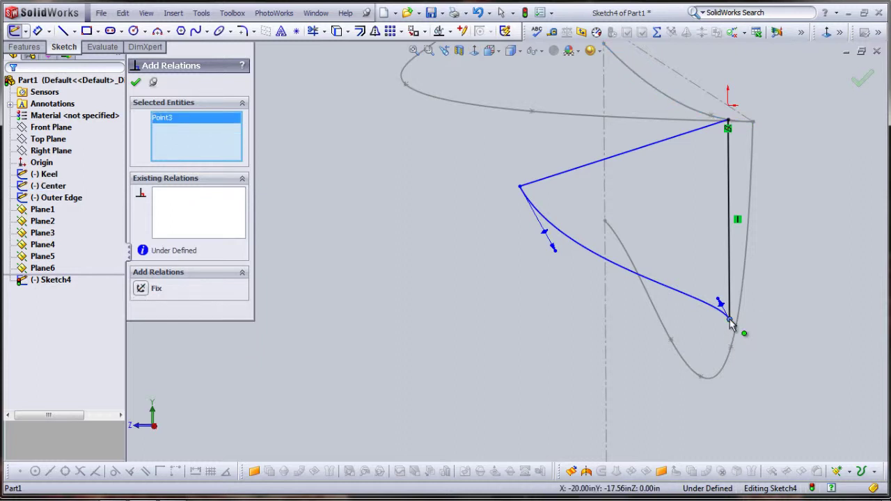
{"action": "left_click", "coordinate": [709, 378]}
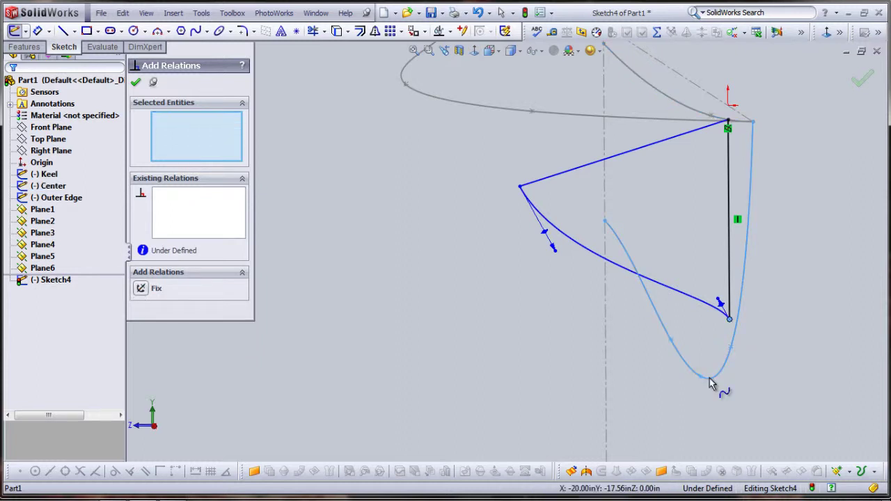
{"action": "left_click", "coordinate": [140, 334]}
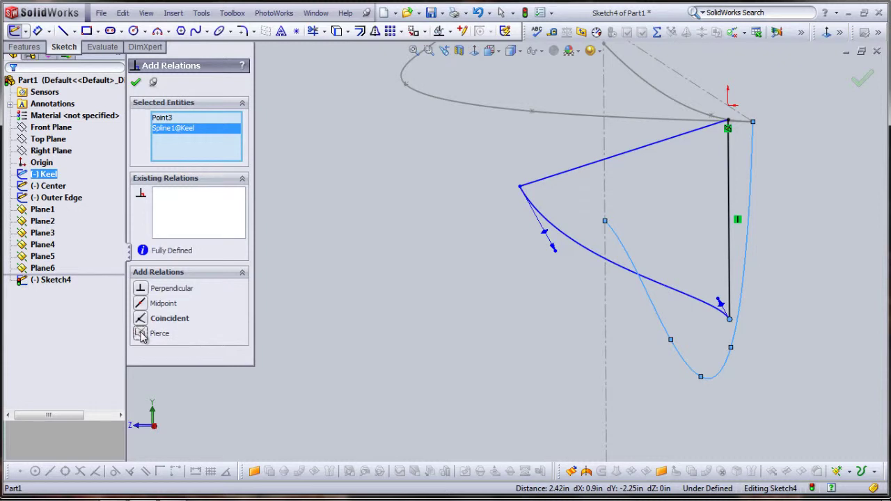
{"action": "key", "text": "ctrl+z"}
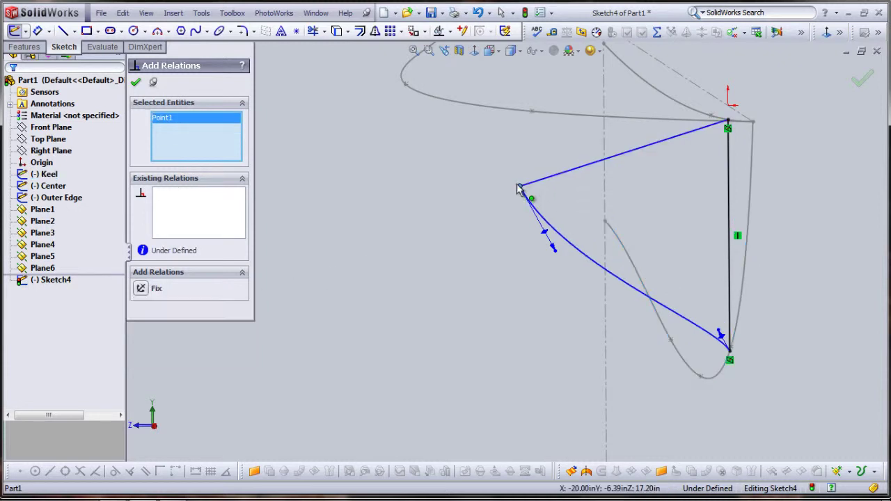
{"action": "left_click", "coordinate": [441, 103]}
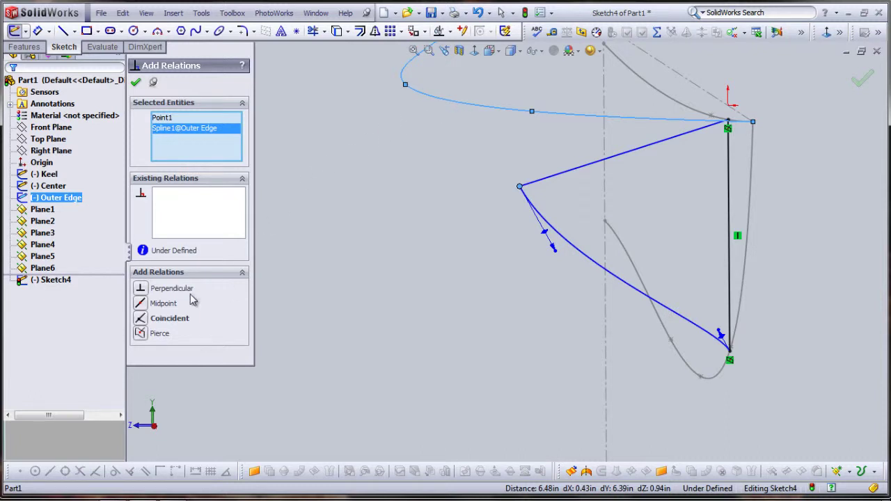
{"action": "left_click", "coordinate": [142, 336]}
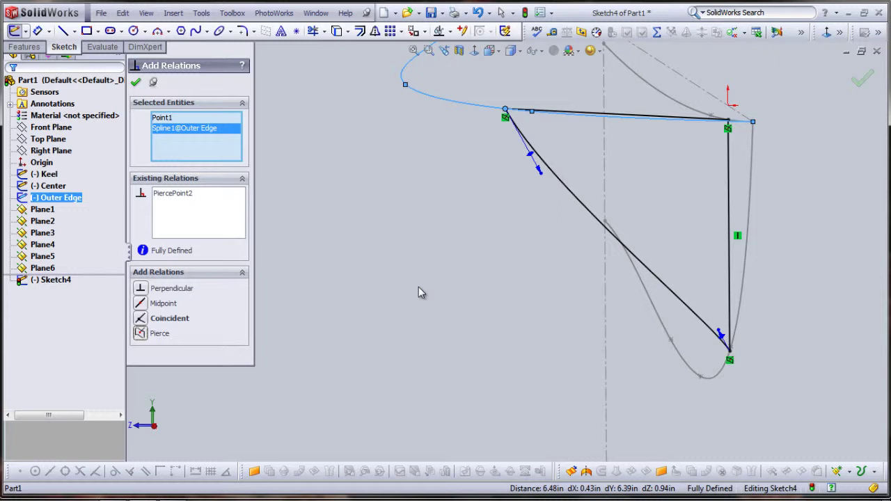
{"action": "mouse_move", "coordinate": [419, 287]}
{"action": "middle_mouse_down"}
{"action": "mouse_move", "coordinate": [448, 285]}
{"action": "mouse_move", "coordinate": [417, 304]}
{"action": "mouse_move", "coordinate": [430, 292]}
{"action": "middle_mouse_up"}
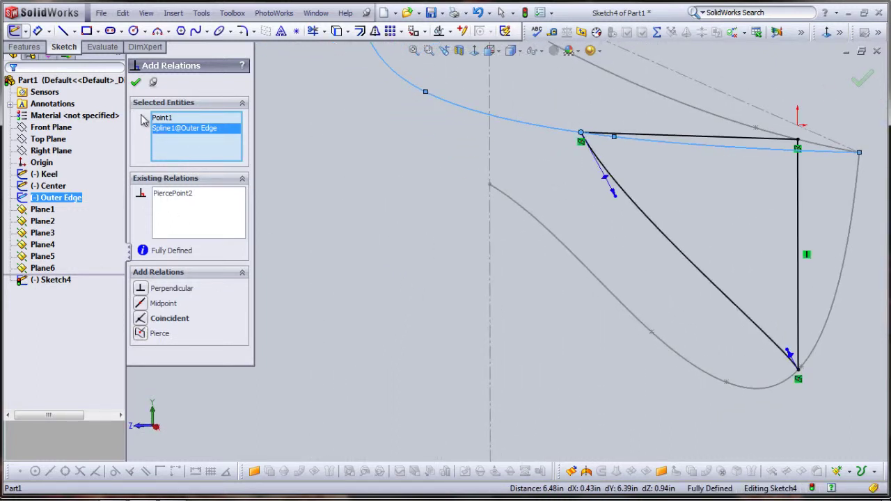
{"action": "left_click", "coordinate": [136, 83]}
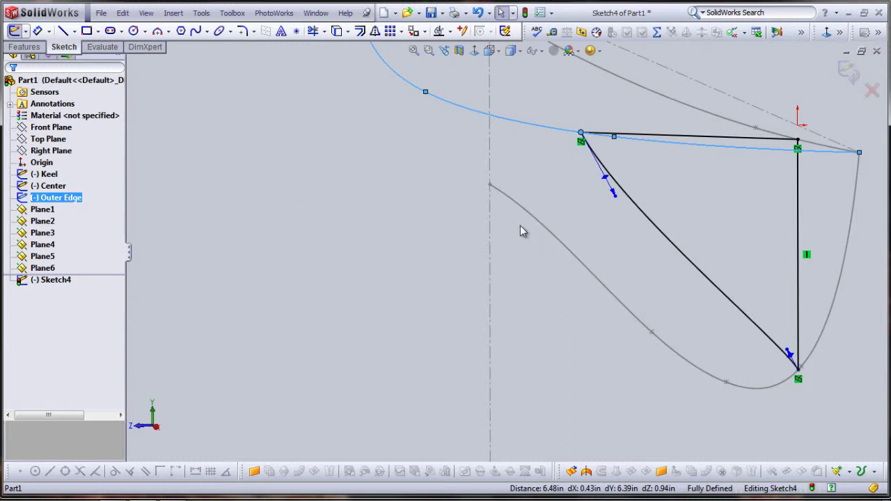
- Rename Sketch4 in the FeatureManager tree to Rib1
{"action": "left_click", "coordinate": [39, 283]}
{"action": "left_click", "coordinate": [38, 281]}
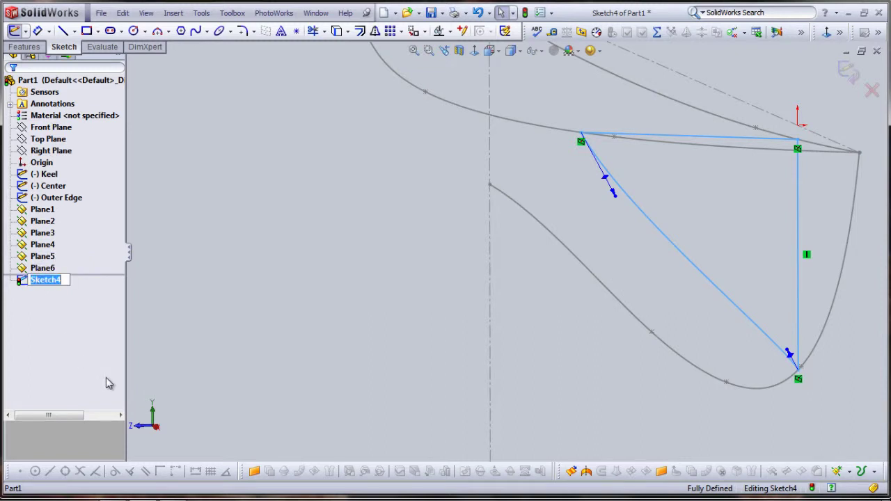
{"action": "type", "text": "Rib1"}
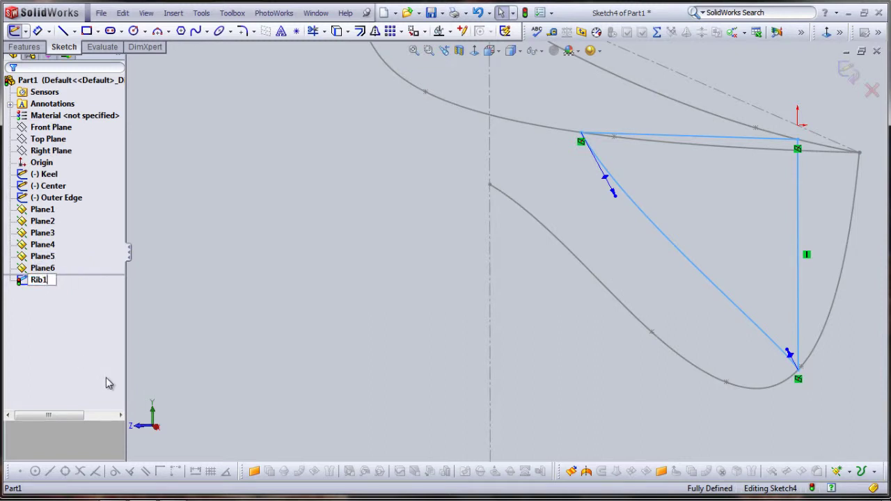
{"action": "key", "text": "Return"}
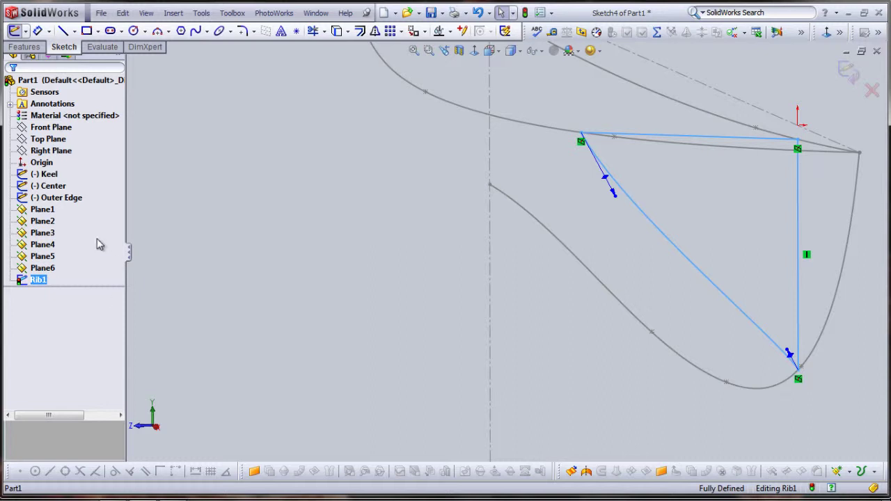
- Exit the sketch and paste a copy of the Rib1 profile onto Plane2
{"action": "left_click", "coordinate": [14, 31]}
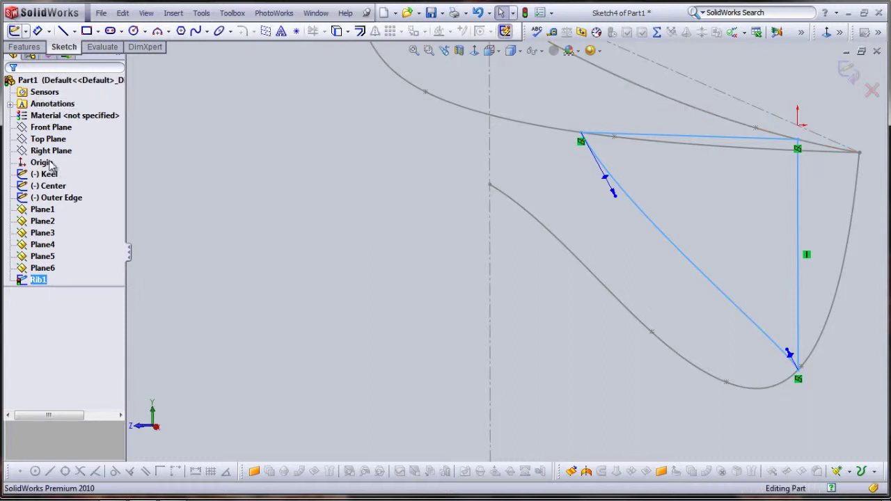
{"action": "left_click", "coordinate": [28, 284]}
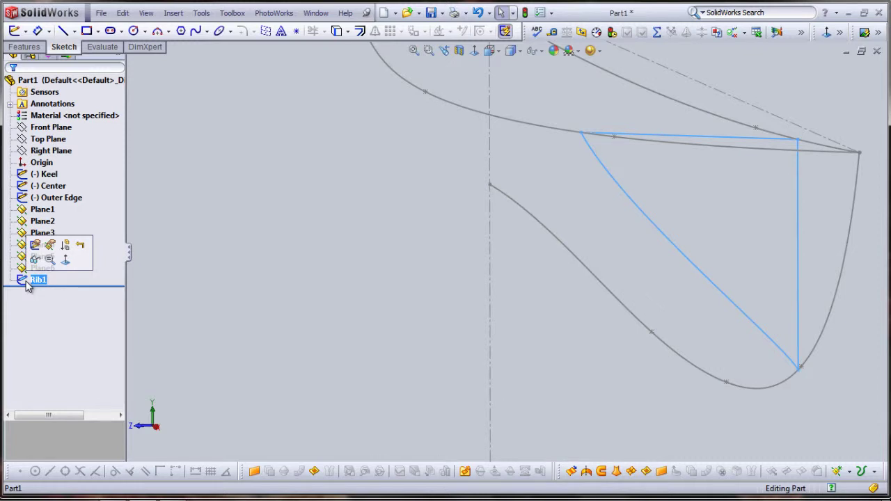
{"action": "left_click", "coordinate": [32, 222], "text": "ctrl"}
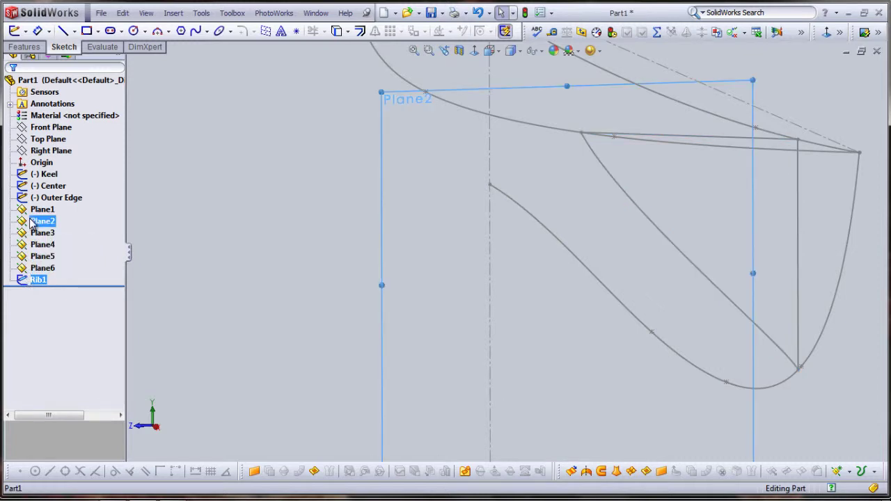
{"action": "left_click", "coordinate": [32, 221]}
{"action": "key", "text": "ctrl+v"}
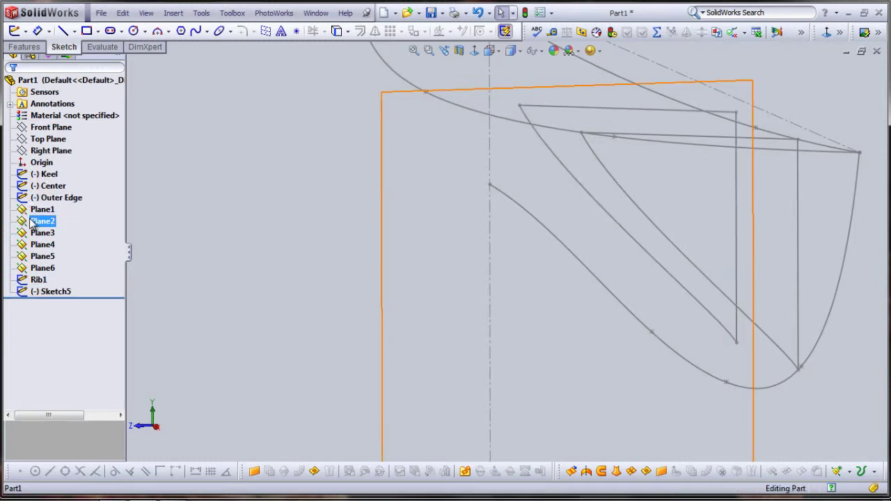
- Paste the Rib1 profile onto Plane3, Plane4, Plane5 and Plane6
{"action": "left_click", "coordinate": [34, 234]}
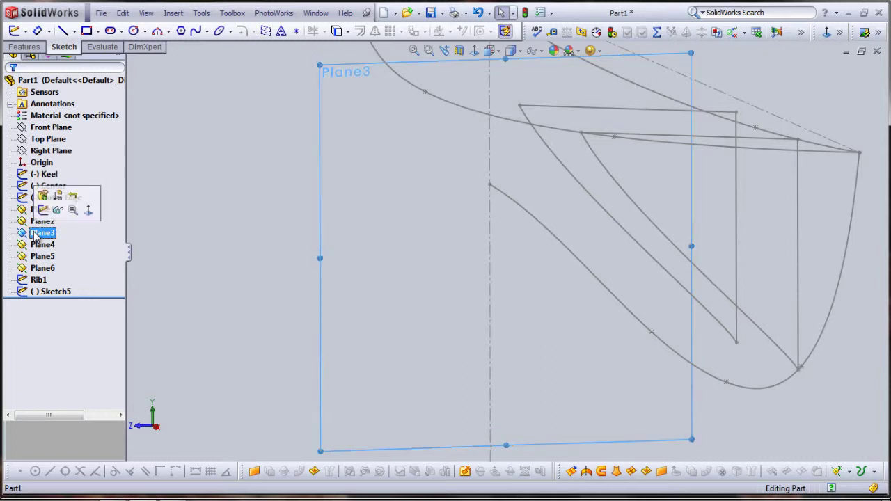
{"action": "key", "text": "ctrl+v"}
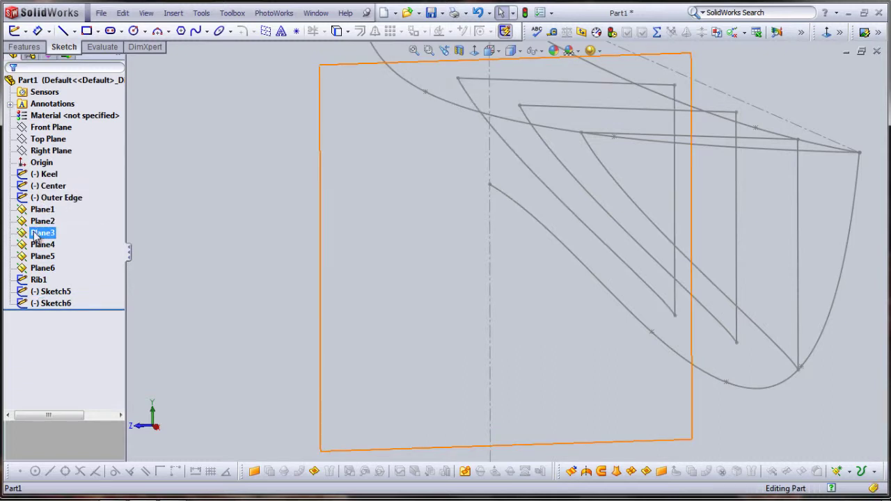
{"action": "left_click", "coordinate": [35, 245]}
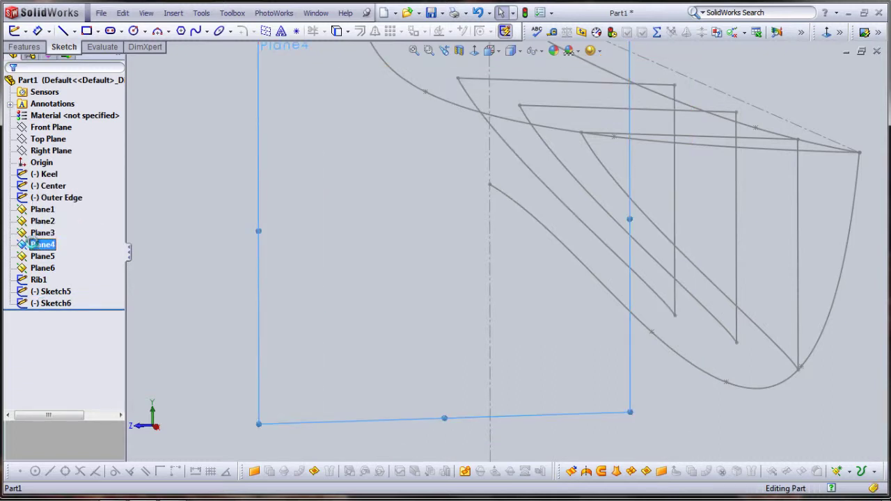
{"action": "key", "text": "ctrl+v"}
{"action": "left_click", "coordinate": [35, 257]}
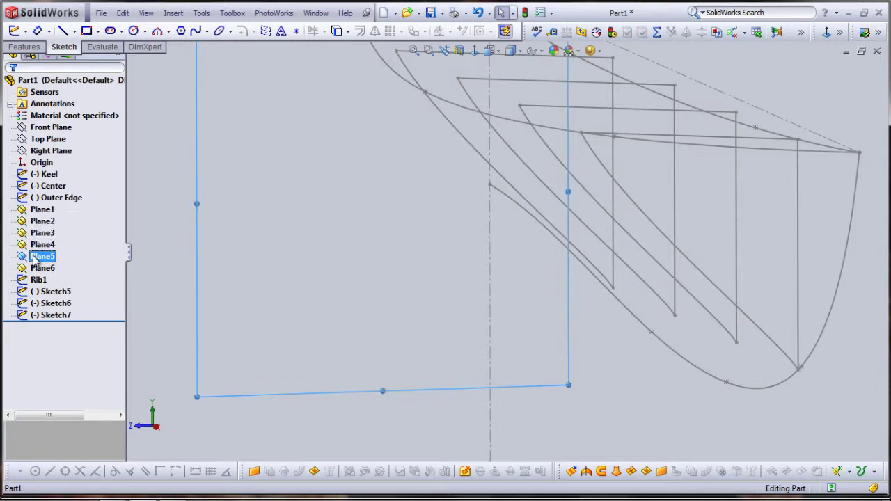
{"action": "key", "text": "ctrl+v"}
{"action": "left_click", "coordinate": [34, 268]}
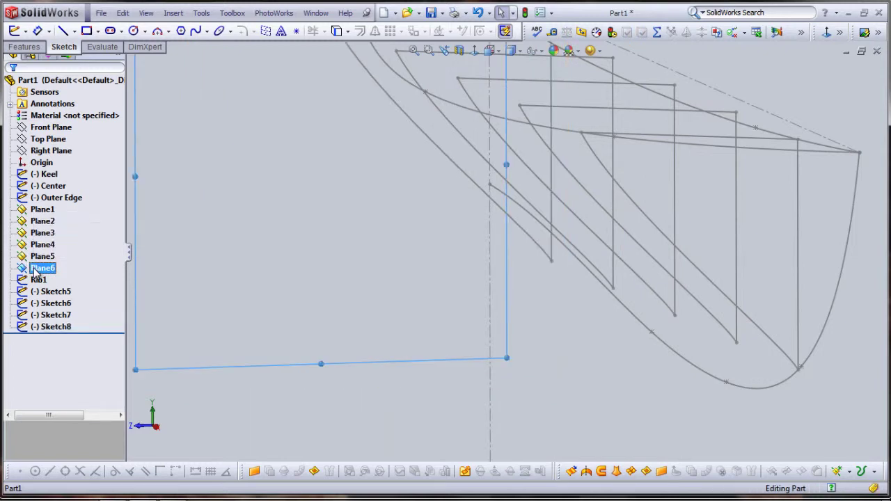
{"action": "key", "text": "ctrl+v"}
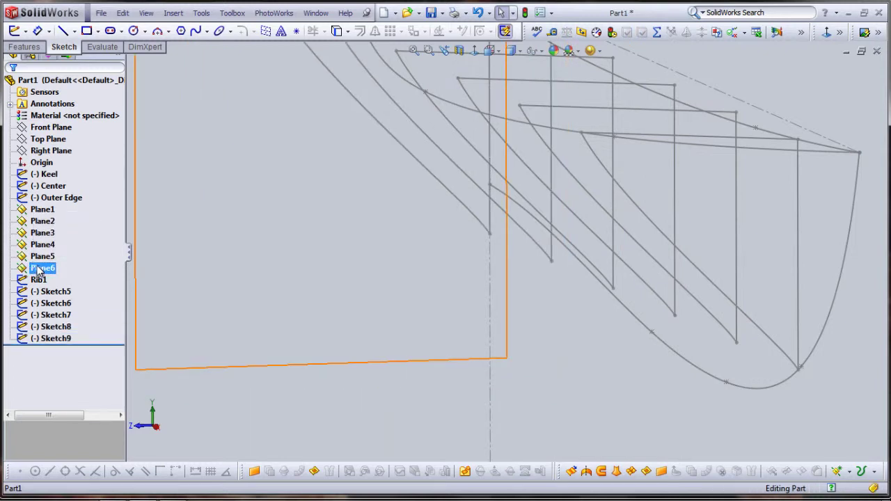
{"action": "left_click", "coordinate": [133, 243]}
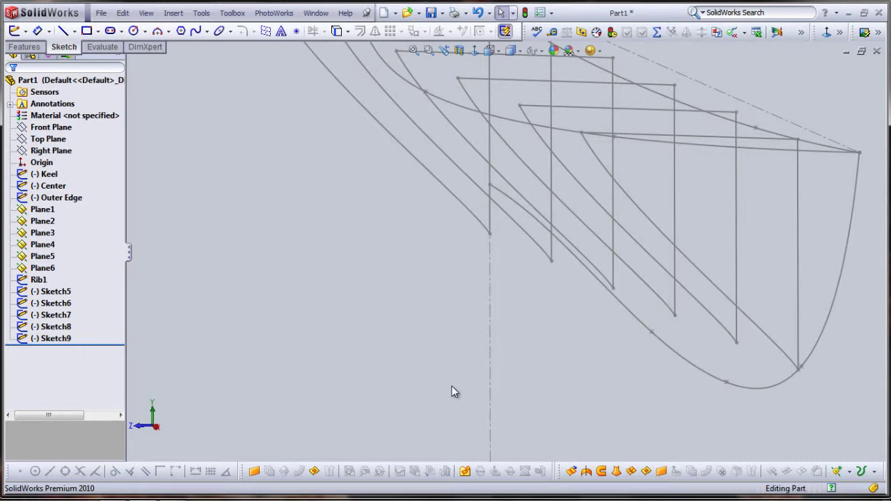
- Rename Sketch5 to Rib2 and Sketch6 to Rib3
{"action": "key", "text": "f"}
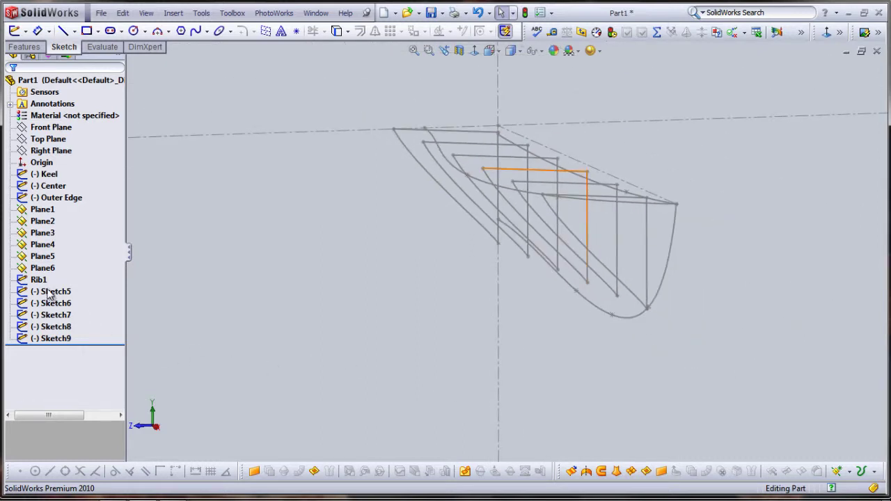
{"action": "left_click", "coordinate": [42, 293]}
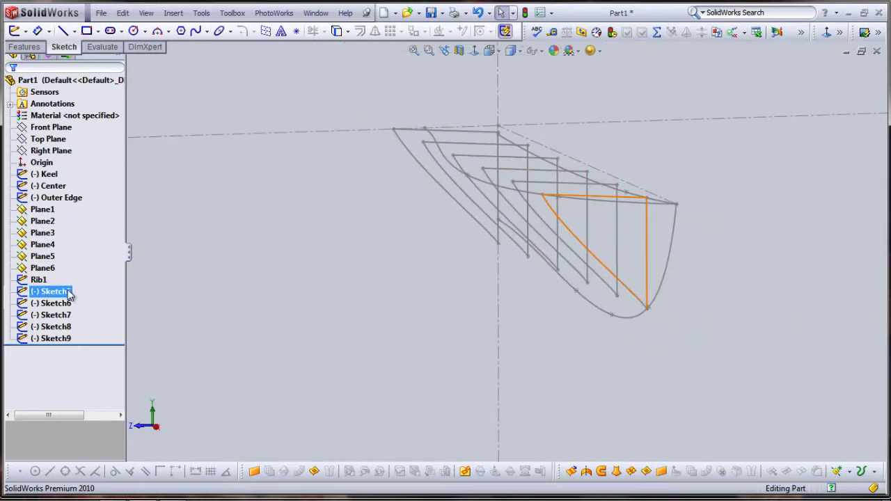
{"action": "left_click", "coordinate": [39, 297]}
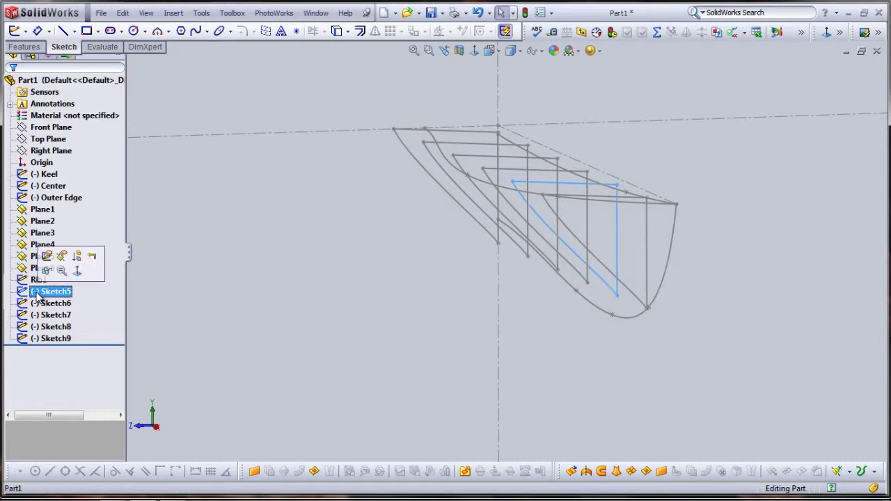
{"action": "left_click", "coordinate": [37, 294]}
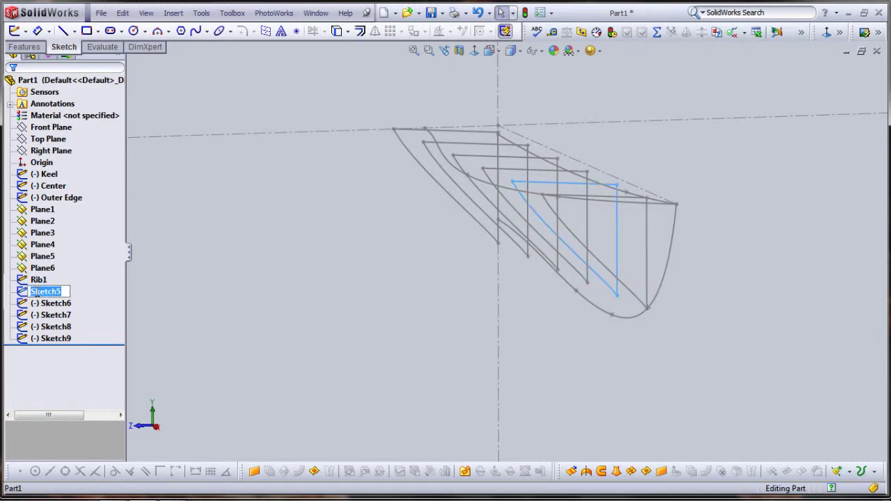
{"action": "type", "text": "Rib2"}
{"action": "key", "text": "Tab"}
{"action": "type", "text": "Rib3"}
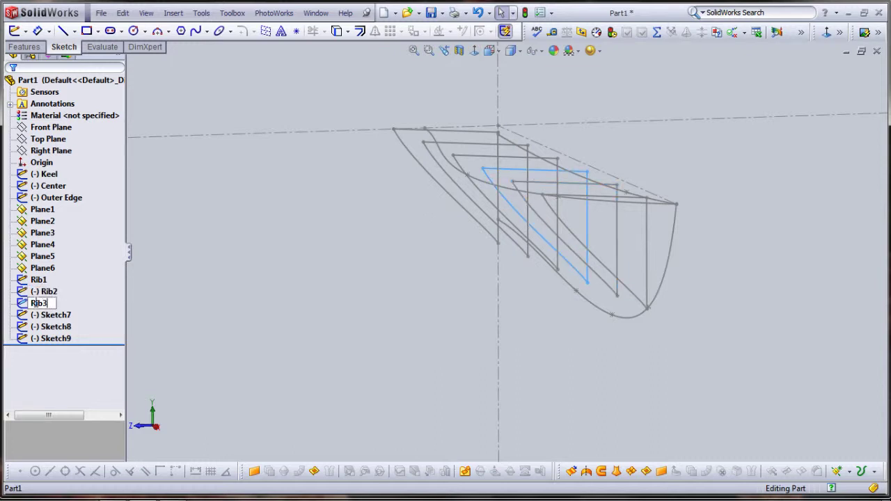
{"action": "left_click", "coordinate": [35, 317]}
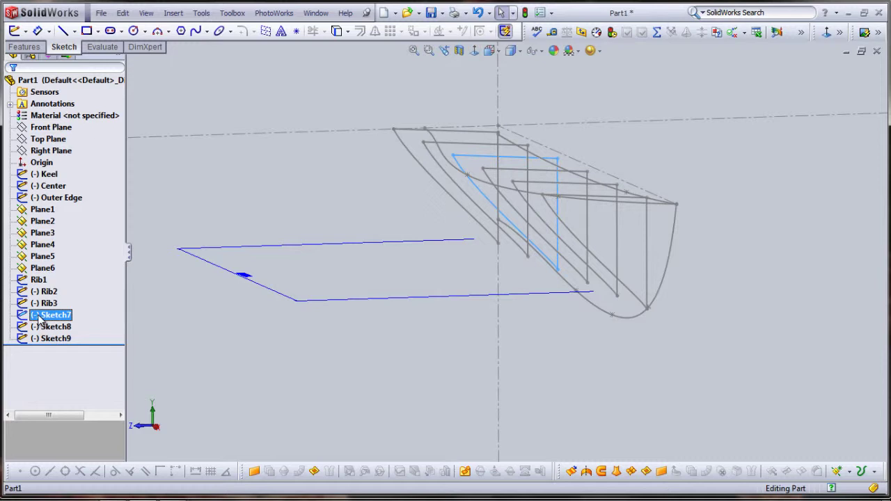
- Rename Sketch7, Sketch8 and Sketch9 to Rib4, Rib5 and Aft
{"action": "left_click", "coordinate": [38, 317]}
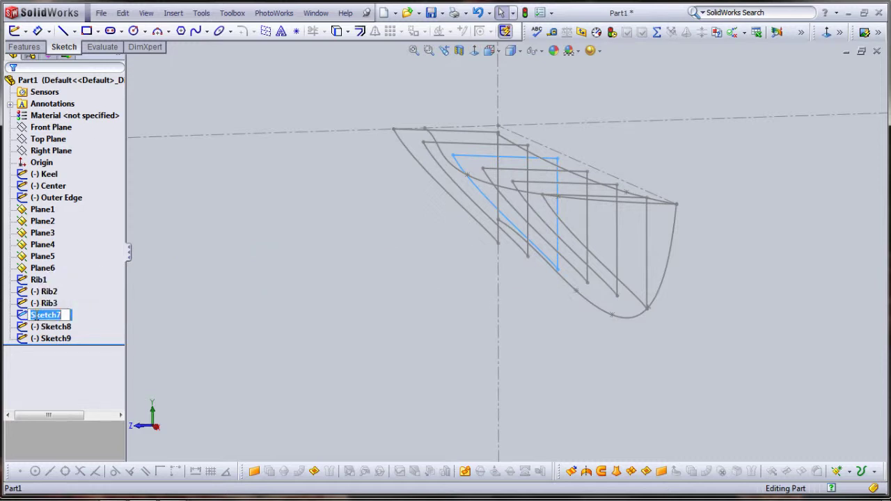
{"action": "type", "text": "Rib4"}
{"action": "left_click", "coordinate": [42, 327]}
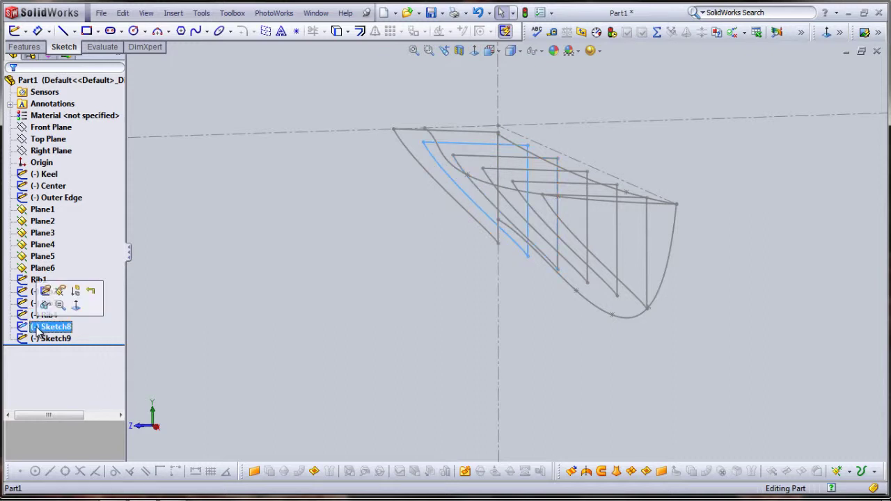
{"action": "left_click", "coordinate": [41, 327]}
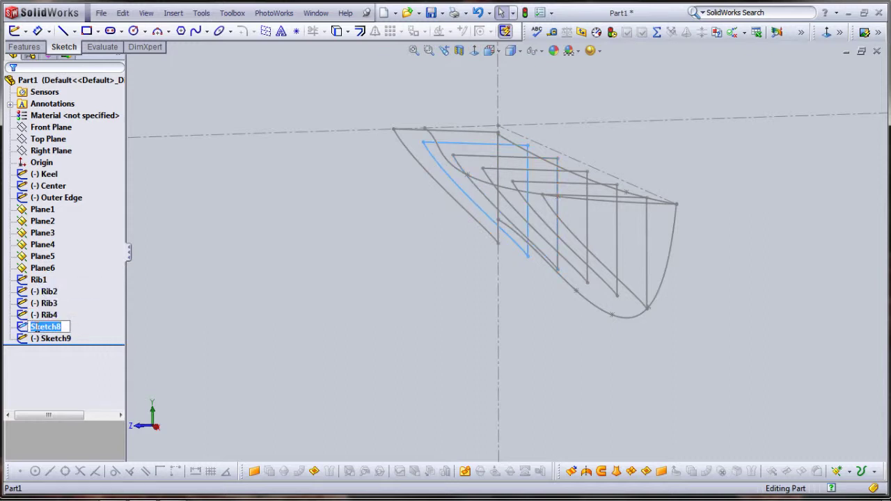
{"action": "type", "text": "Rib5"}
{"action": "left_click", "coordinate": [38, 340]}
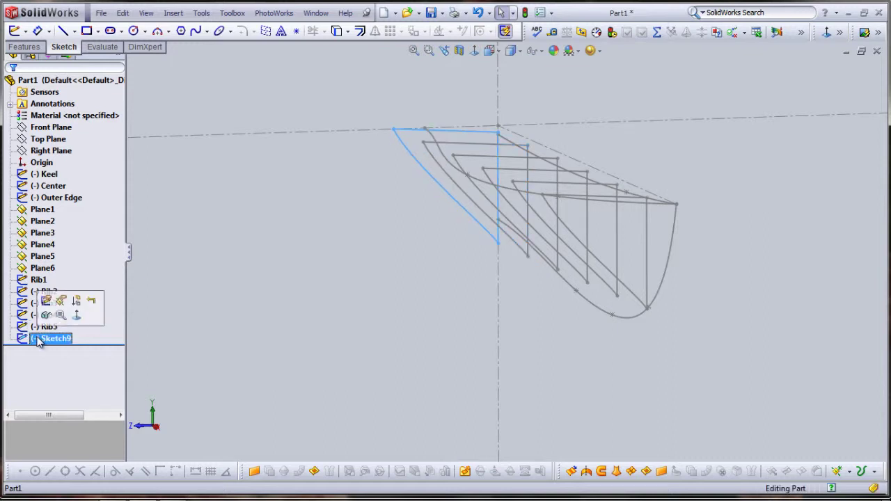
{"action": "left_click", "coordinate": [42, 339]}
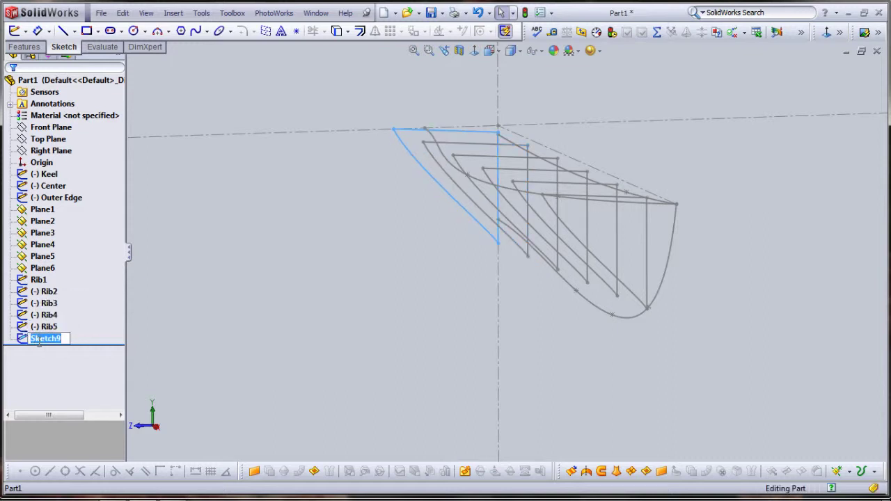
{"action": "type", "text": "A"}
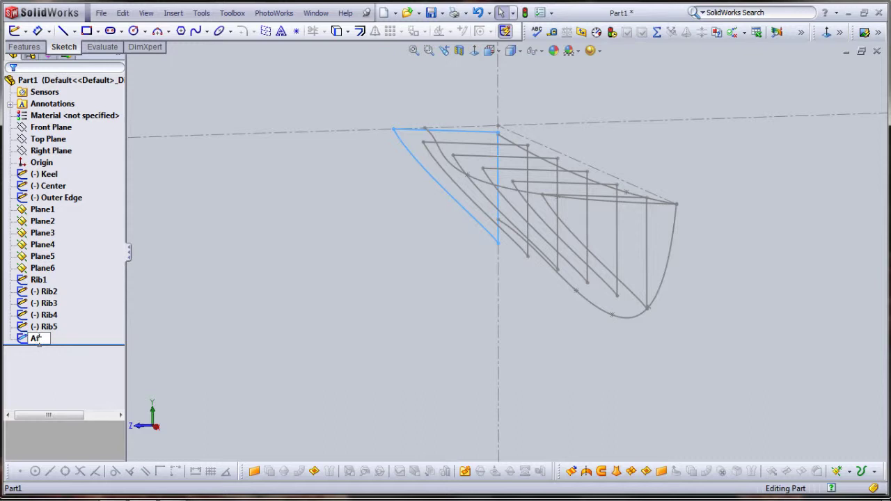
{"action": "type", "text": "ft"}
{"action": "key", "text": "Return"}
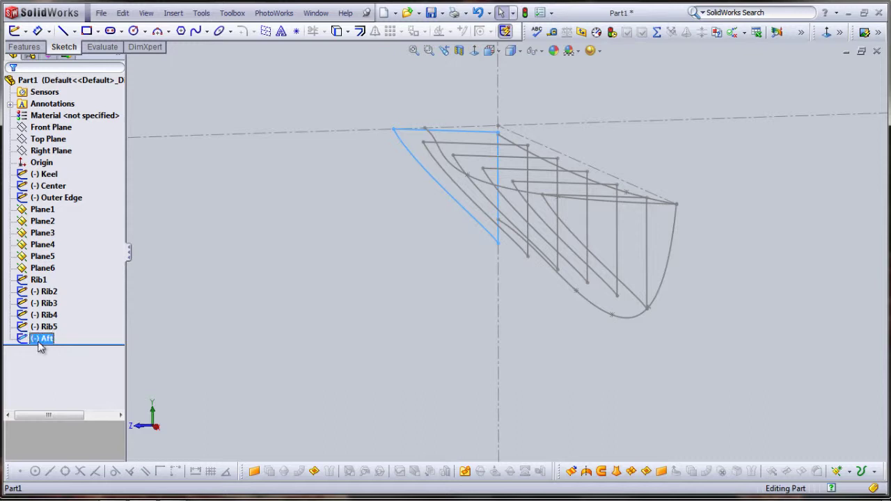
- Add the origin point, Rib1, Rib2, Rib3, Rib4, Rib5 and Aft as loft profiles in order
{"action": "right_click", "coordinate": [597, 180]}
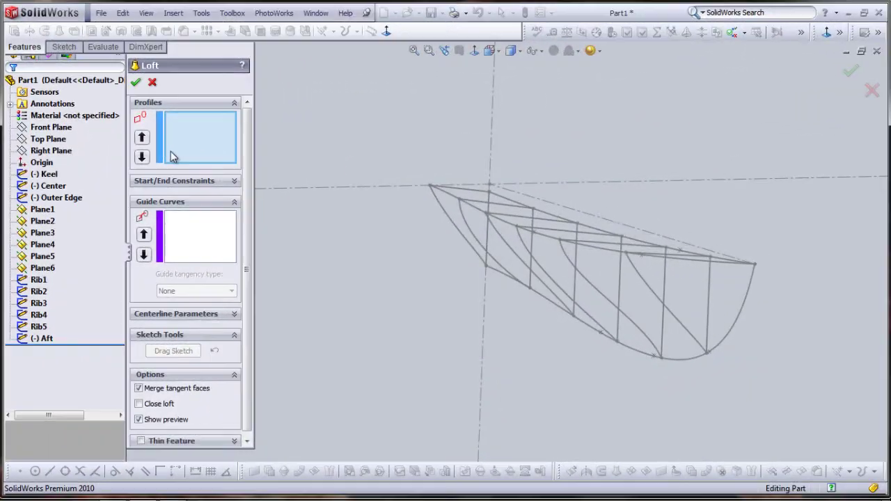
{"action": "left_click", "coordinate": [34, 164]}
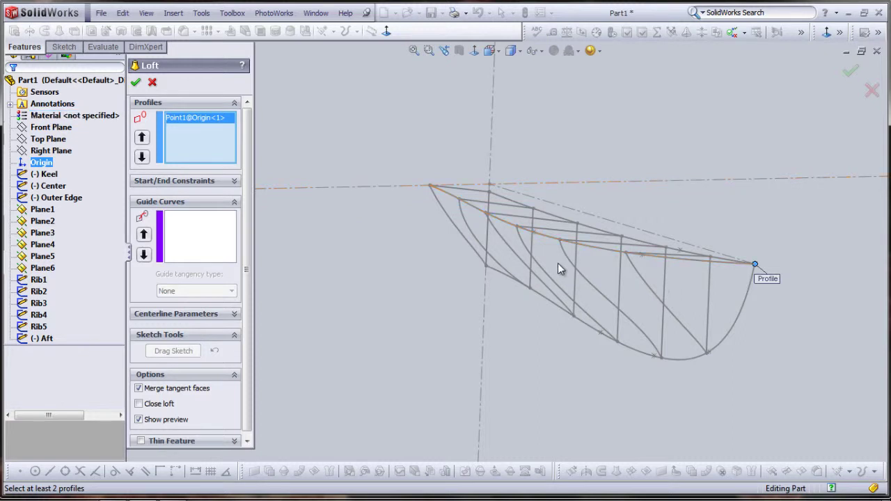
{"action": "left_click", "coordinate": [24, 280]}
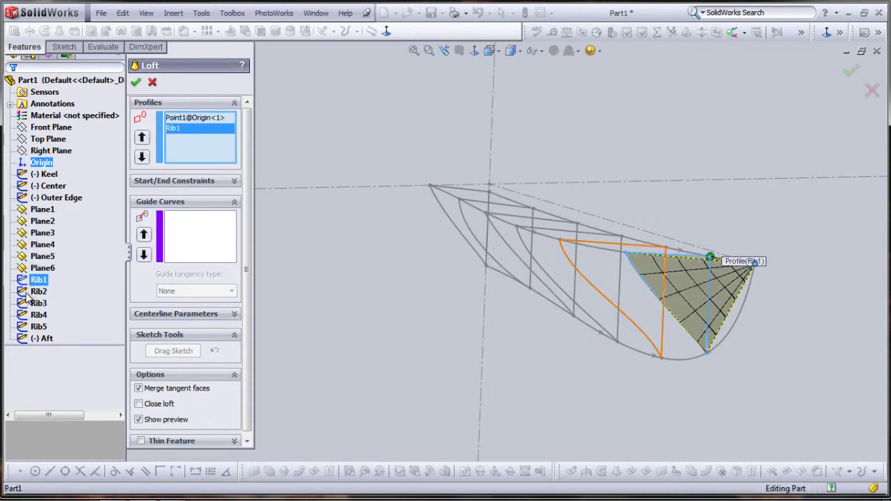
{"action": "left_click", "coordinate": [27, 292]}
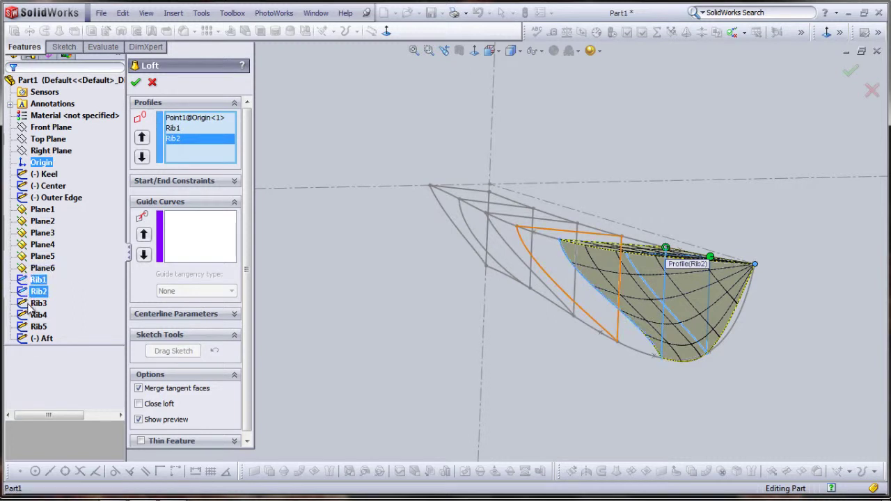
{"action": "left_click", "coordinate": [28, 303]}
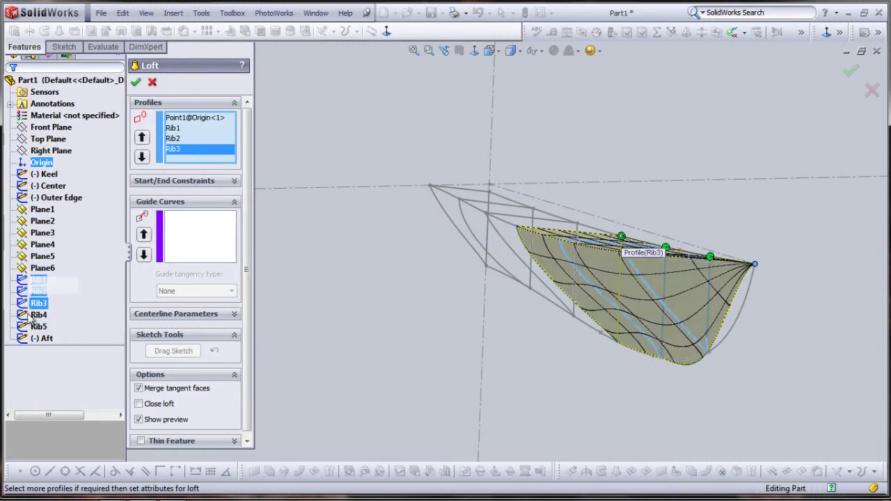
{"action": "left_click", "coordinate": [30, 317]}
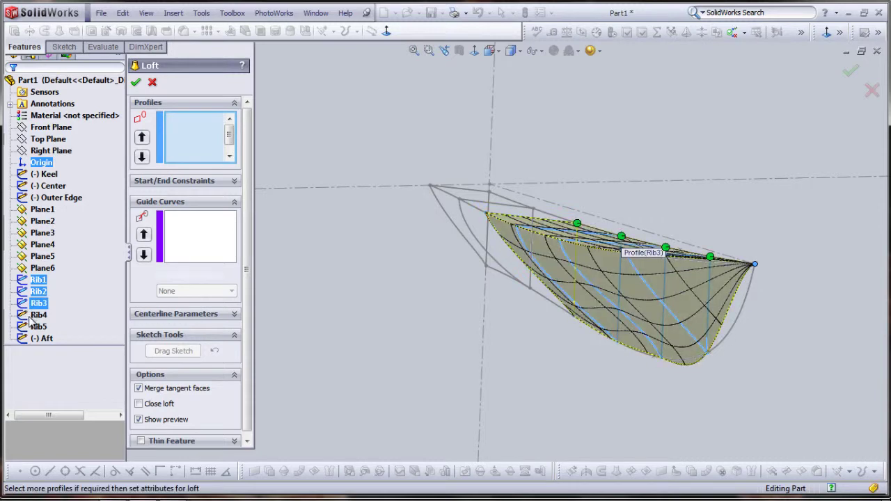
{"action": "left_click", "coordinate": [27, 328]}
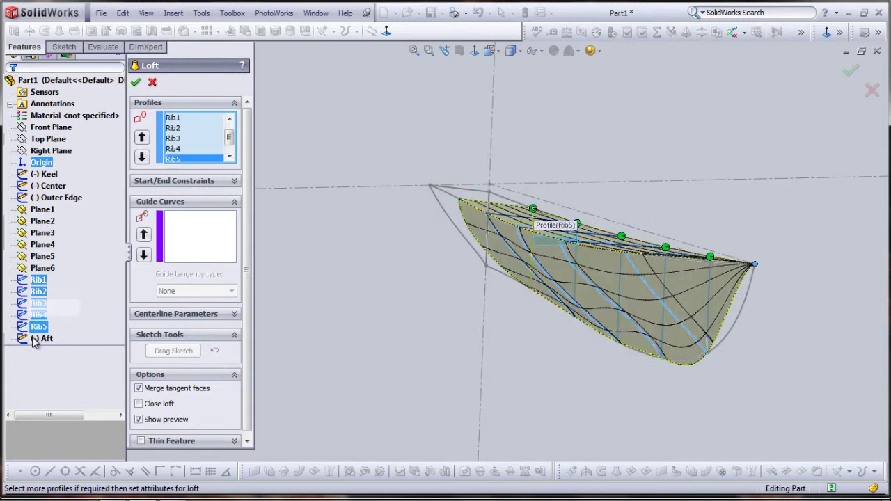
{"action": "left_click", "coordinate": [35, 340]}
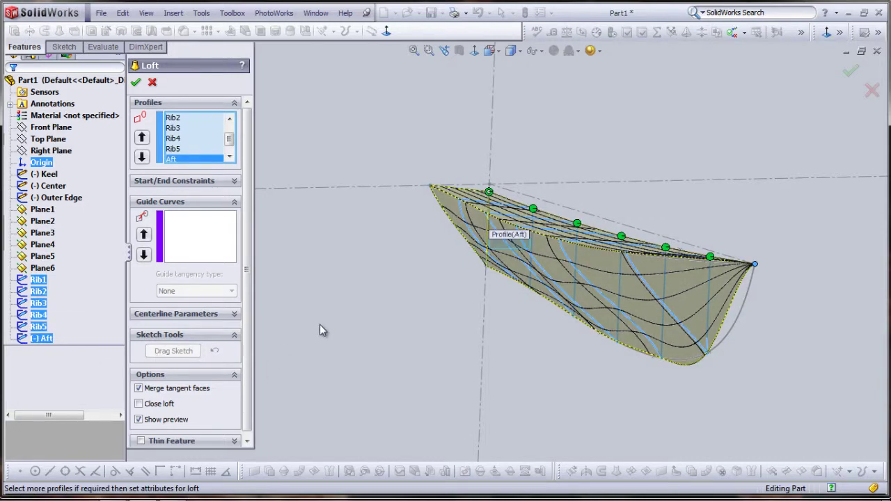
{"action": "middle_click_drag", "start_coordinate": [319, 324], "coordinate": [369, 343]}
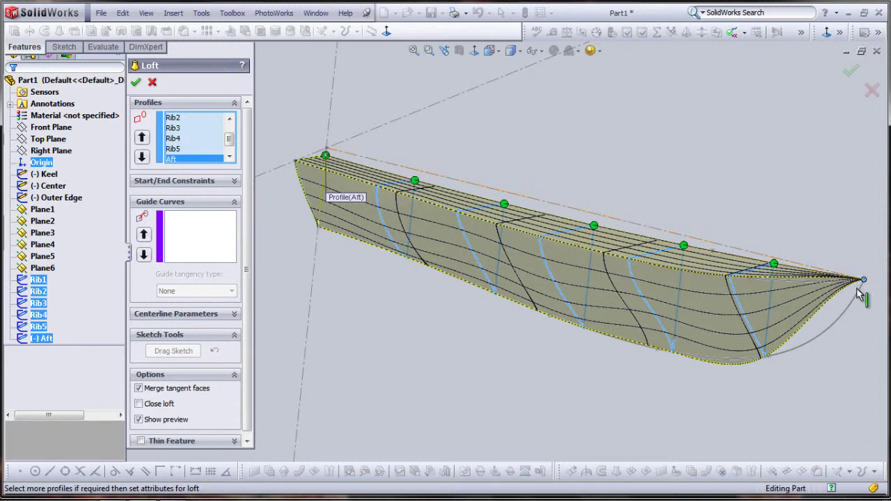
- Add Keel, Center and Outer Edge as loft guide curves and complete Loft1
{"action": "left_click", "coordinate": [213, 245]}
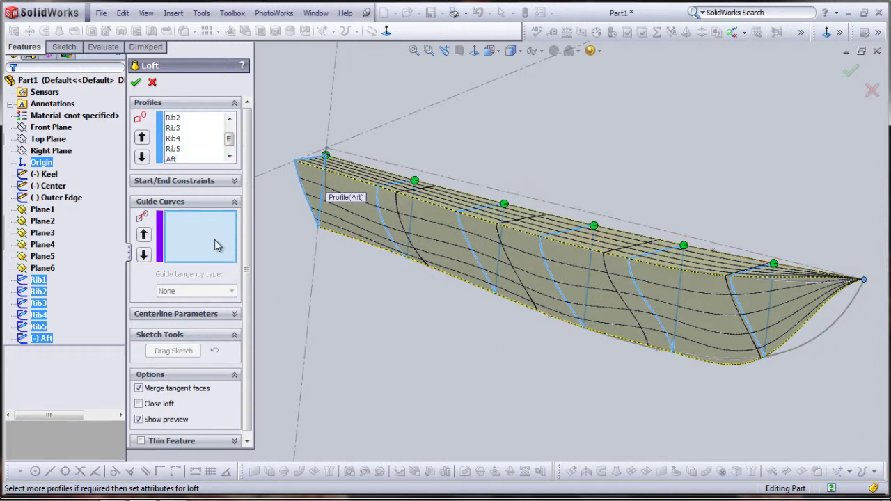
{"action": "left_click", "coordinate": [42, 174]}
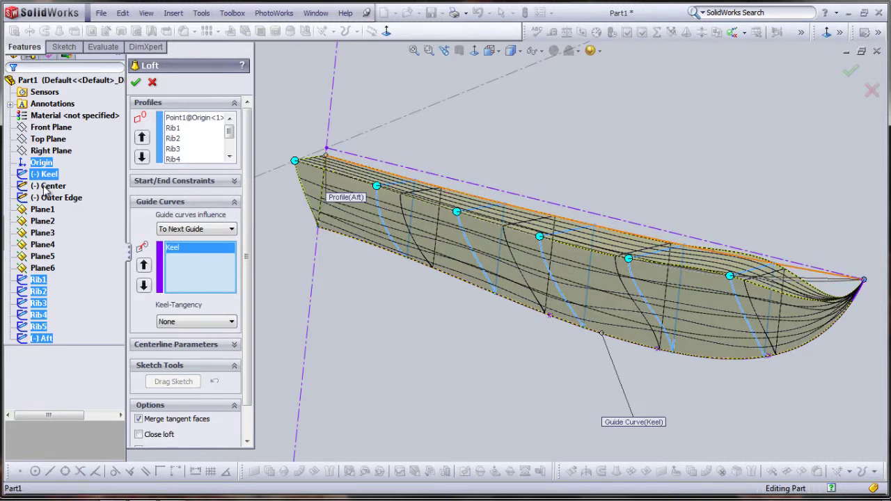
{"action": "left_click", "coordinate": [44, 187]}
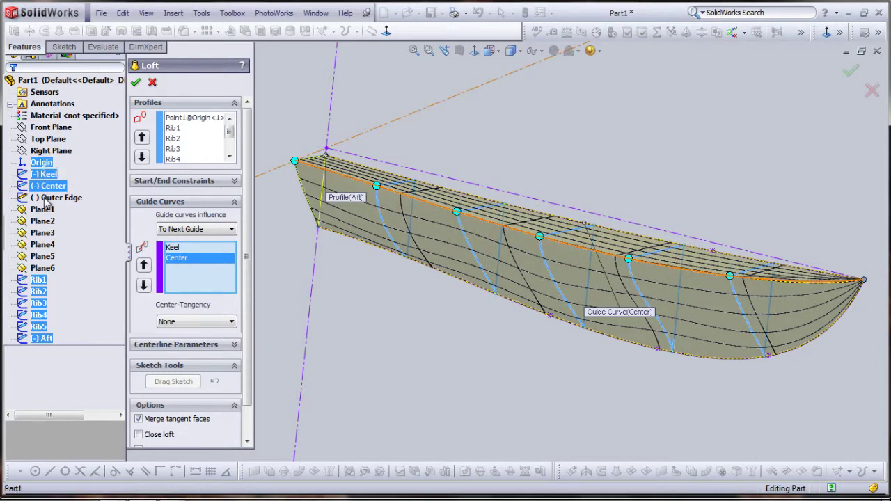
{"action": "left_click", "coordinate": [43, 198]}
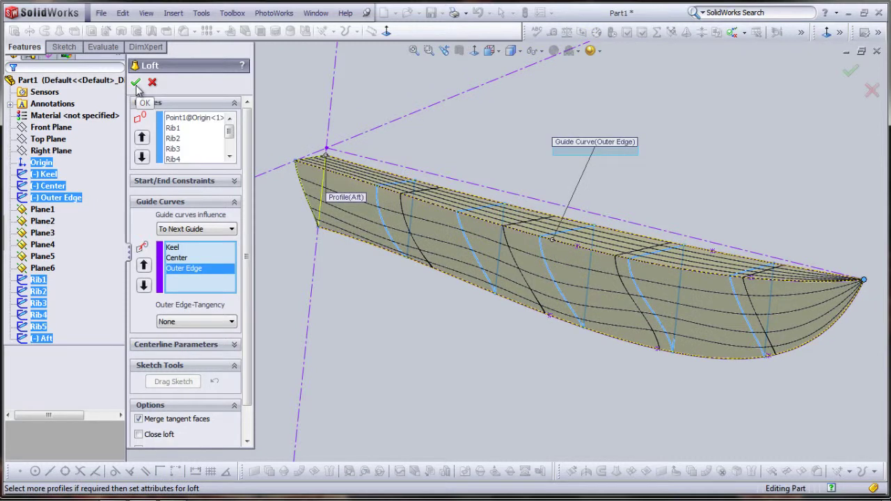
{"action": "left_click", "coordinate": [136, 83]}
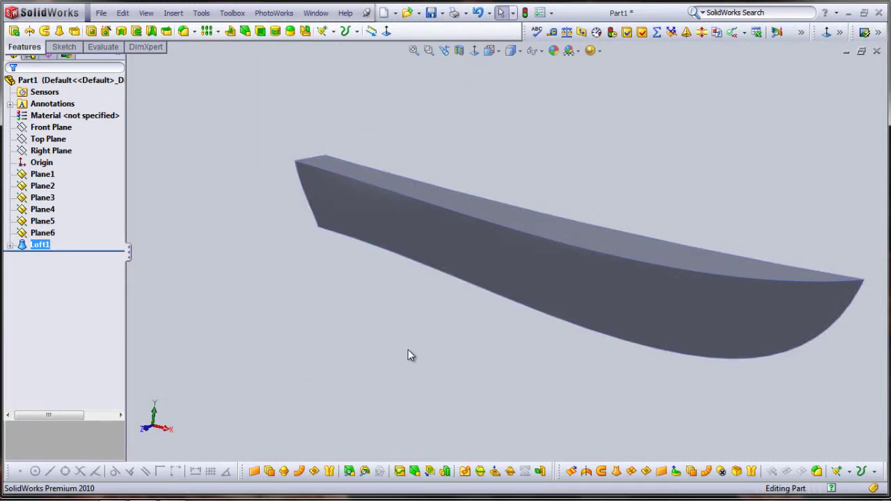
- Mirror Loft1 across its flat centreline face to create Mirror1
{"action": "middle_click_drag", "start_coordinate": [408, 357], "coordinate": [340, 331]}
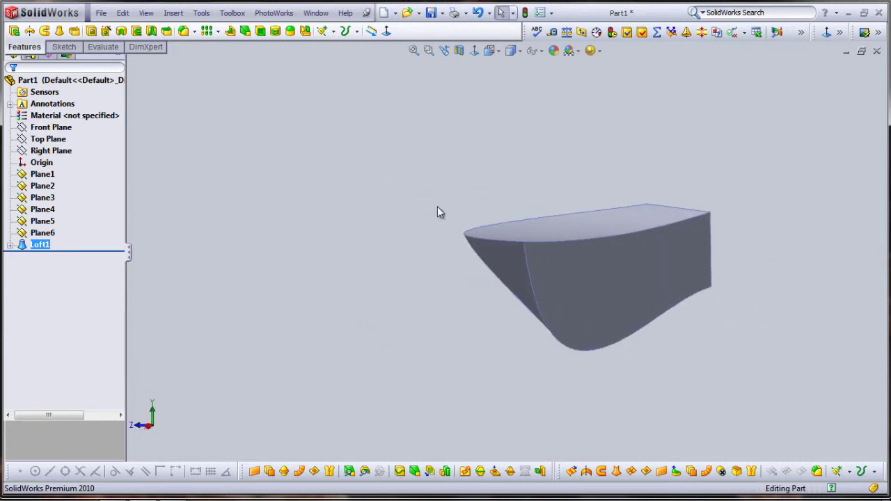
{"action": "left_click", "coordinate": [305, 32]}
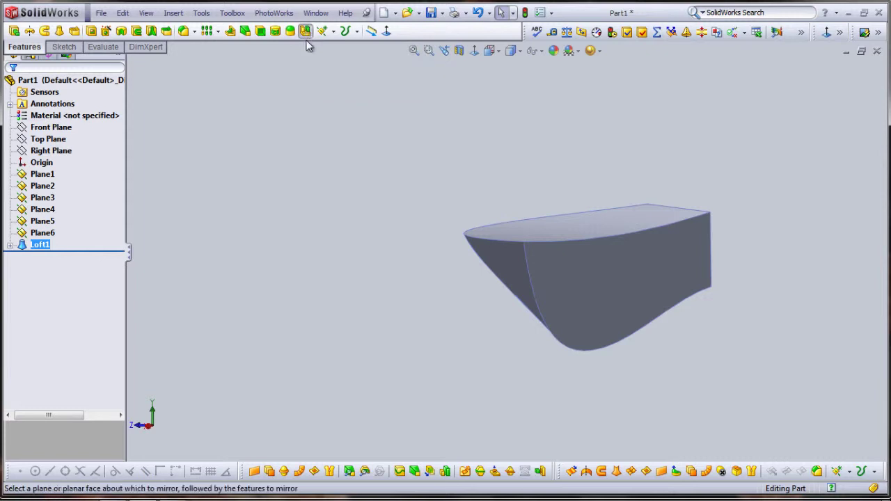
{"action": "left_click", "coordinate": [233, 160]}
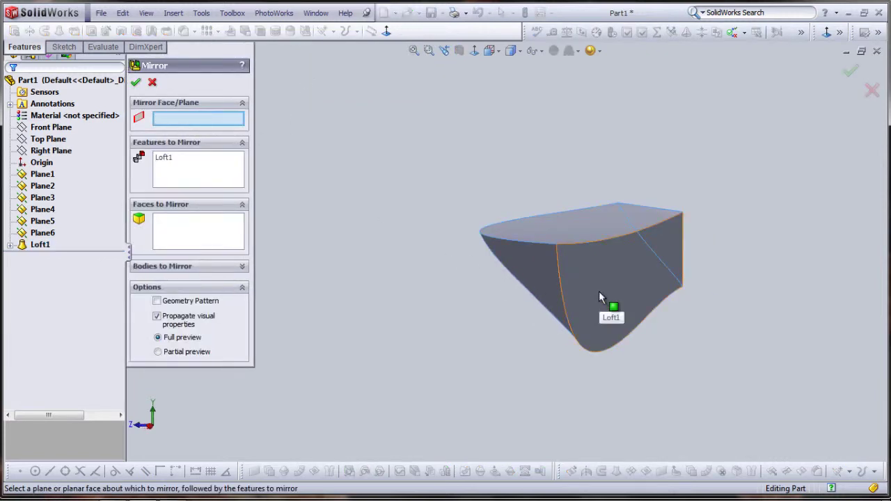
{"action": "left_click", "coordinate": [599, 293]}
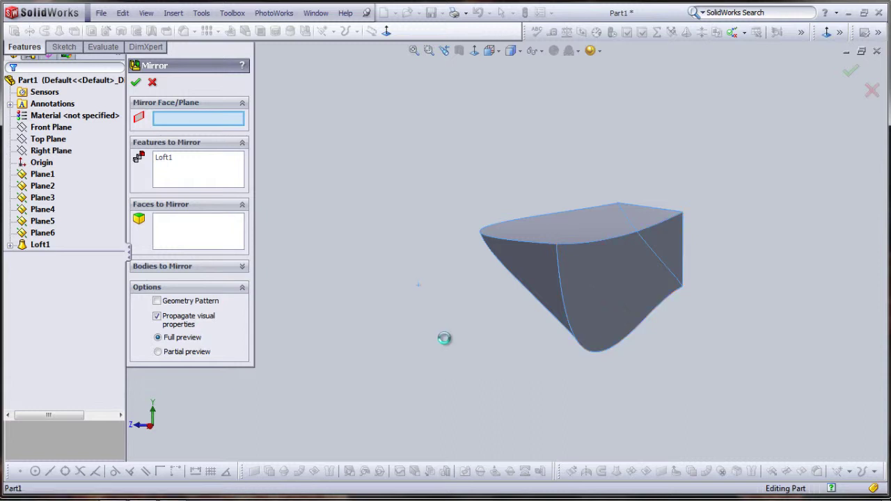
{"action": "mouse_move", "coordinate": [410, 345]}
{"action": "middle_mouse_down"}
{"action": "mouse_move", "coordinate": [418, 338]}
{"action": "mouse_move", "coordinate": [407, 345]}
{"action": "middle_mouse_up"}
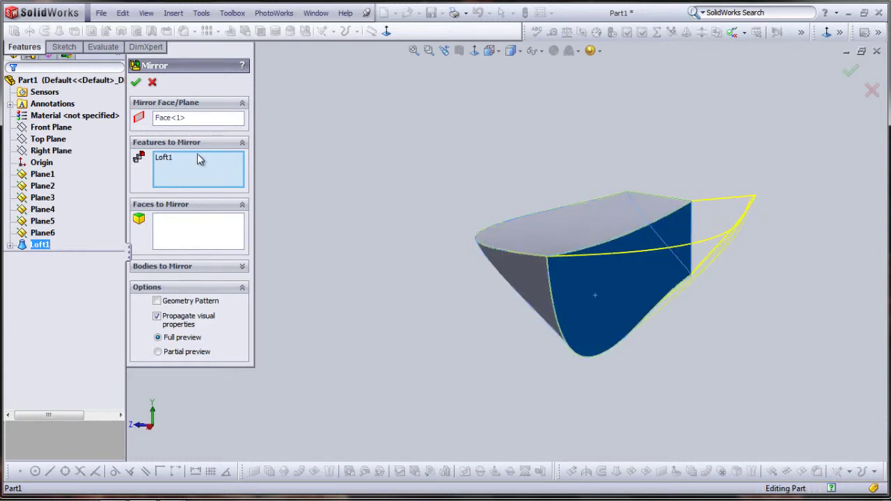
{"action": "left_click", "coordinate": [136, 83]}
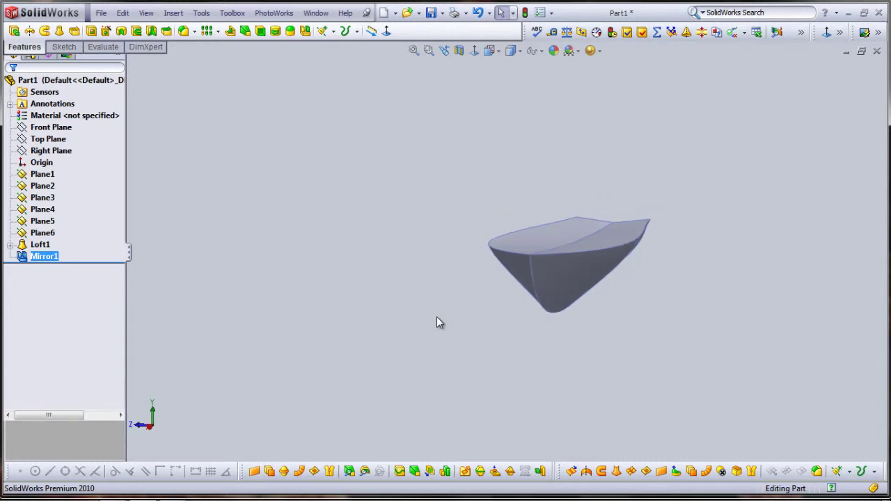
{"action": "middle_click_drag", "start_coordinate": [437, 320], "coordinate": [483, 326]}
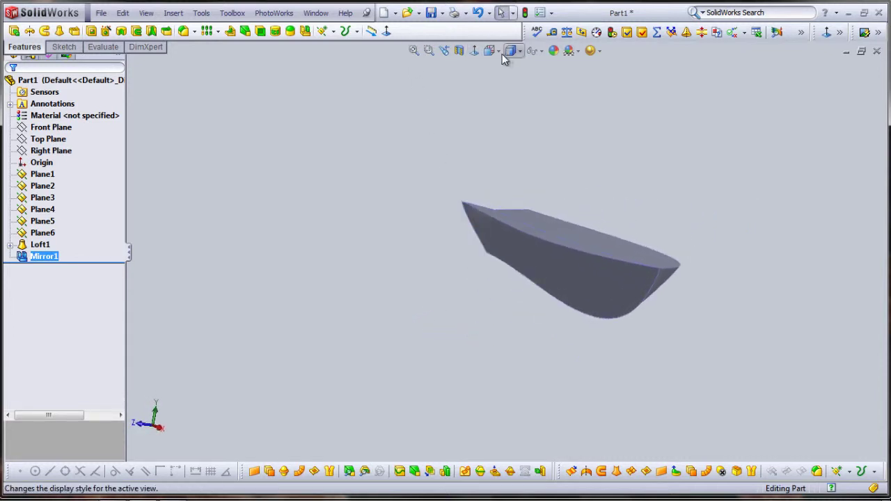
{"action": "middle_click_drag", "start_coordinate": [378, 243], "coordinate": [371, 245]}
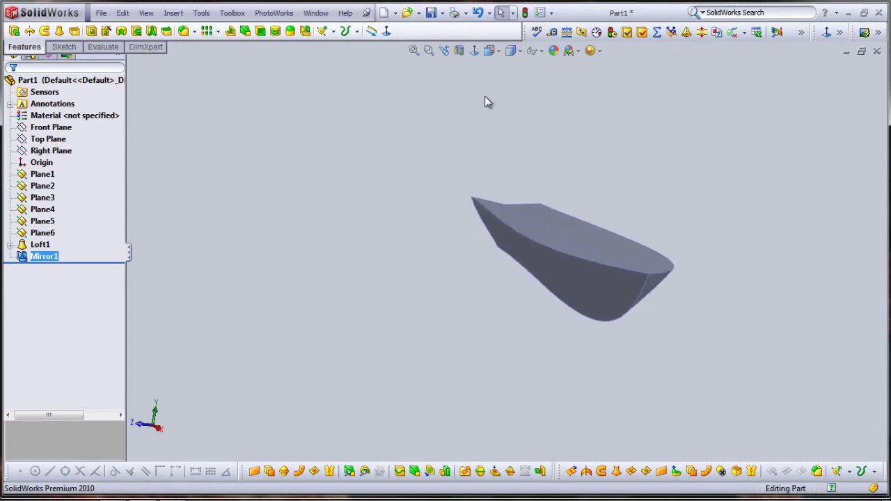
{"action": "left_click", "coordinate": [518, 51]}
{"action": "left_click", "coordinate": [491, 51]}
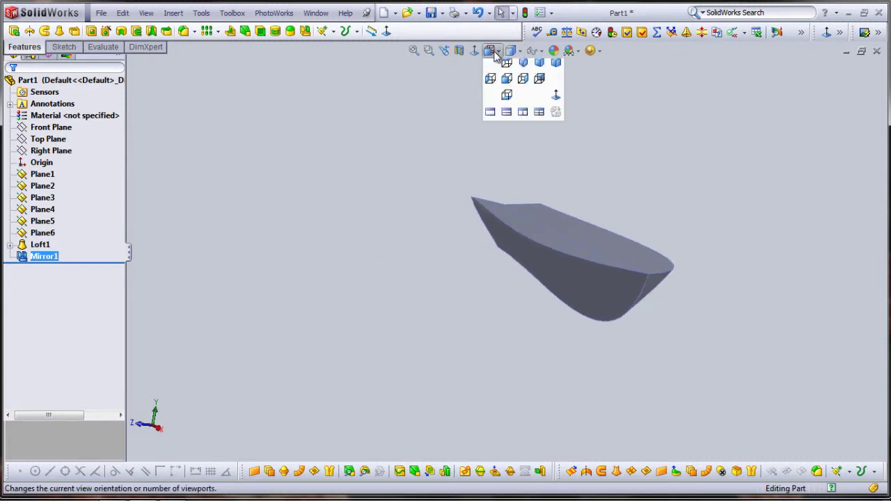
{"action": "left_click", "coordinate": [538, 66]}
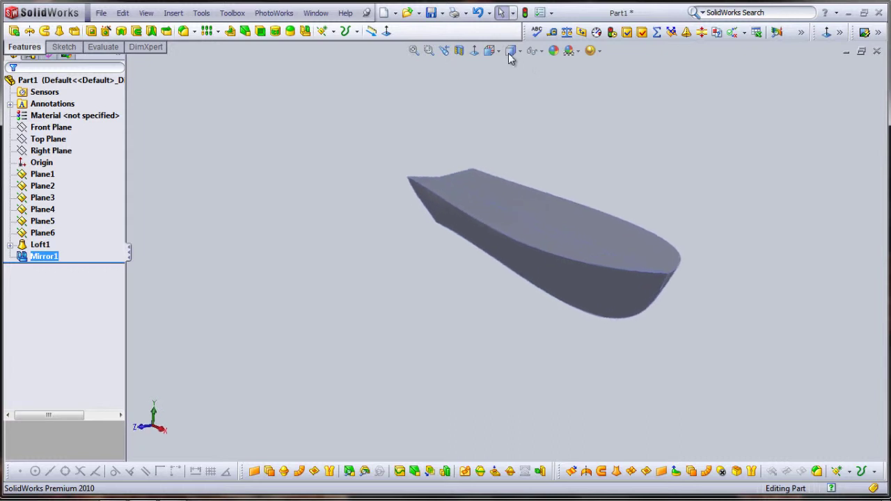
{"action": "middle_click_drag", "start_coordinate": [519, 141], "coordinate": [523, 112]}
{"action": "key", "text": "ctrl+shift+z"}
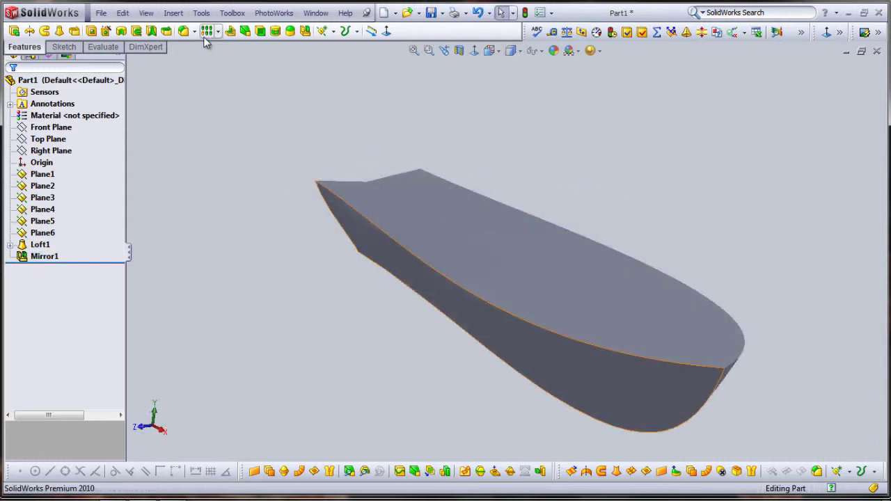
- Shell the hull with 1.00in walls, removing both top deck faces
{"action": "left_click", "coordinate": [260, 32]}
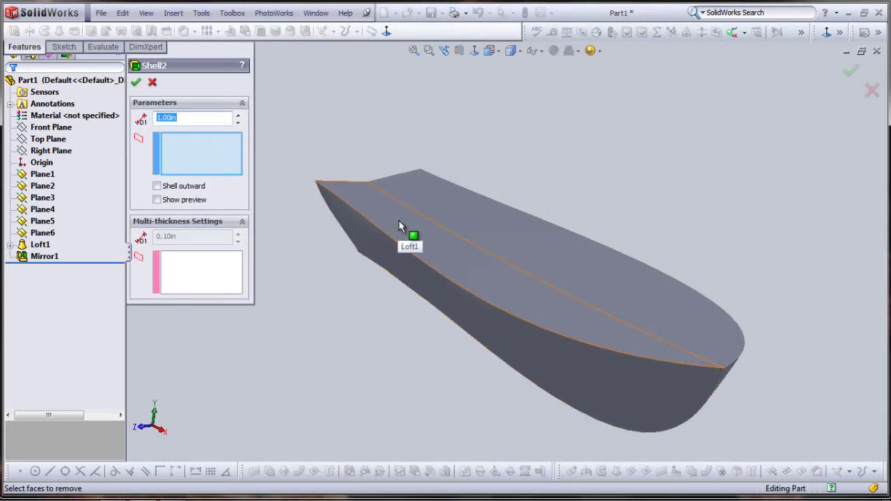
{"action": "left_click", "coordinate": [446, 213]}
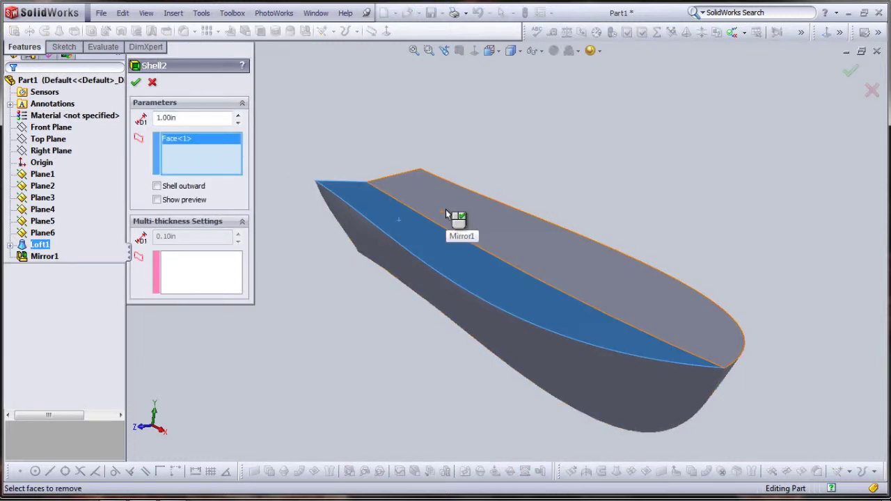
{"action": "left_click", "coordinate": [415, 238]}
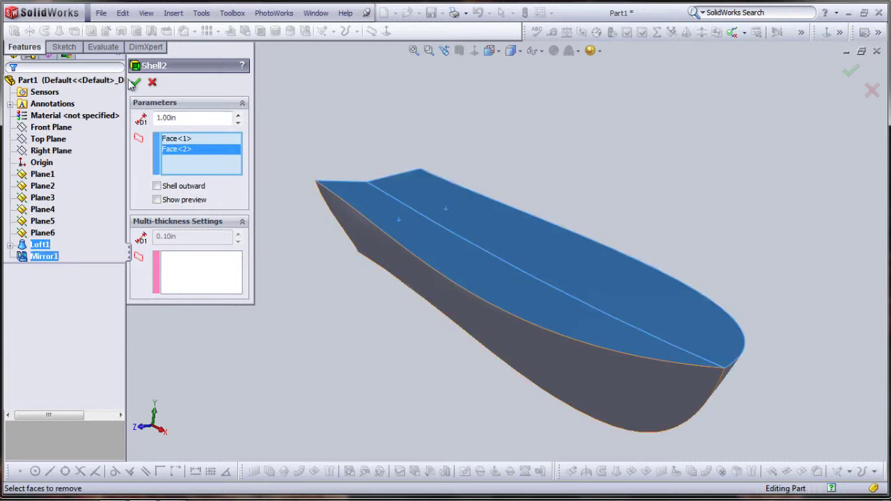
{"action": "left_click", "coordinate": [135, 83]}
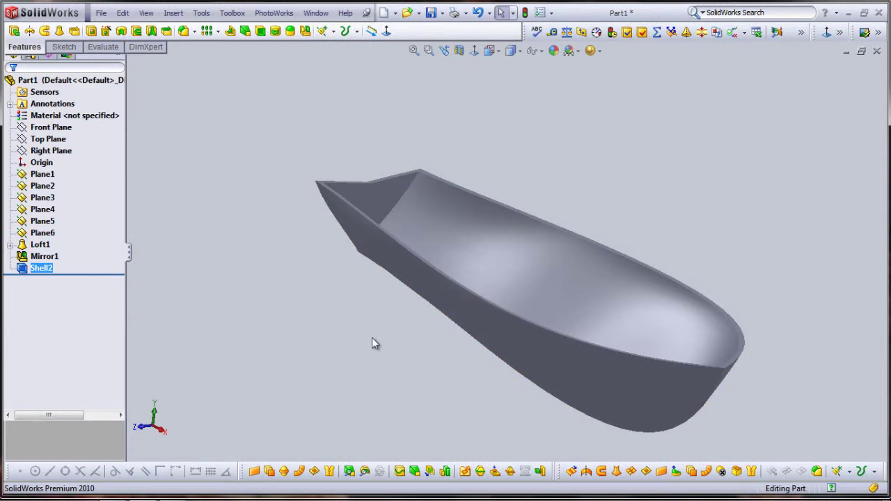
{"action": "middle_click_drag", "start_coordinate": [372, 338], "coordinate": [348, 329]}
{"action": "key", "text": "ctrl+4"}
{"action": "key", "text": "Escape"}
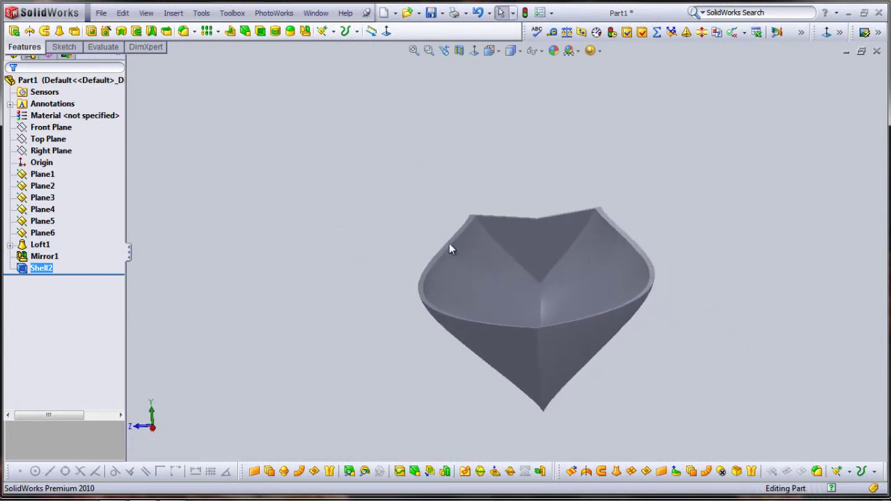